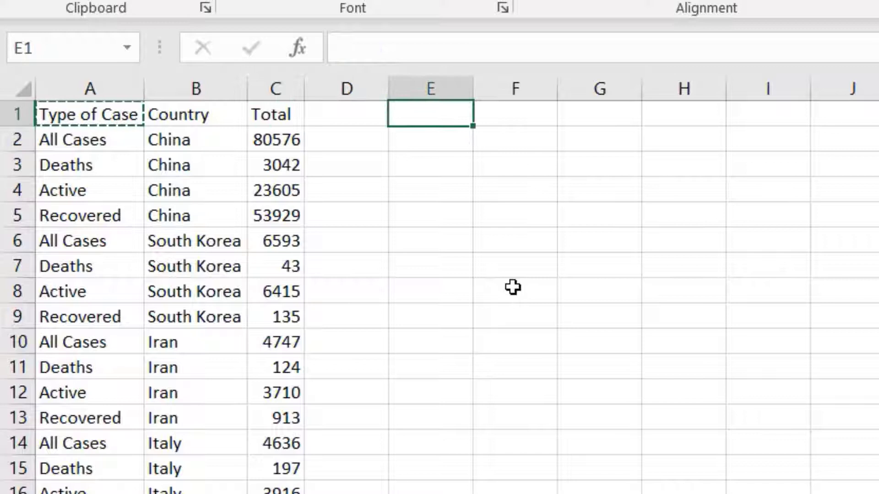
Step: Paste the Type of Case header into E1 and copy the Country and Total headers to E3:F3
key("Return")
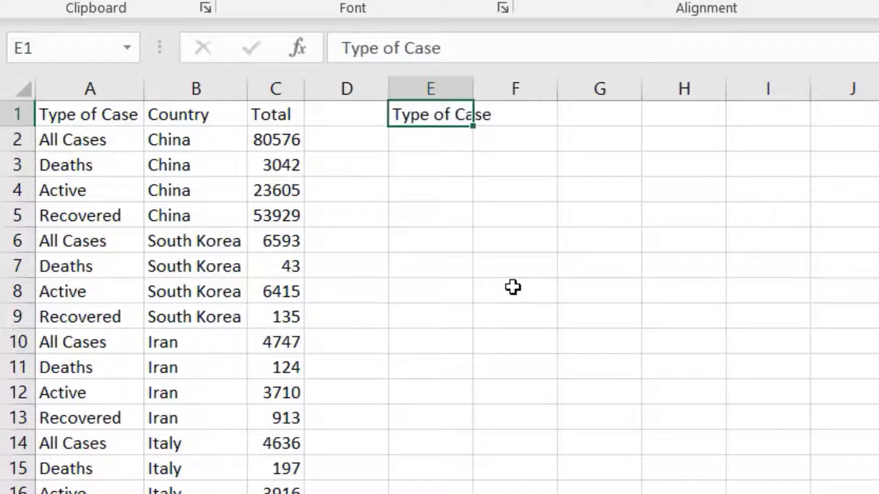
key("Left")
key("Left")
key("Left")
key("shift+Right")
key("ctrl+c")
key("Right")
key("Right")
key("Right")
key("Down")
key("Down")
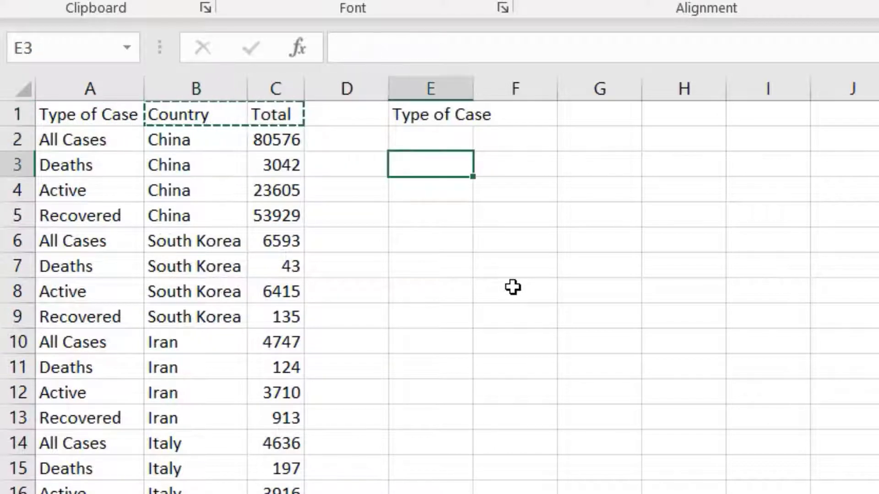
key("Return")
Step: Fit column E's width to its text and fill the country list from China to Switzerland into E4:E13
left_click_drag(458, 84, 580, 82)
double_click(559, 90)
left_click(526, 137)
left_click(443, 191)
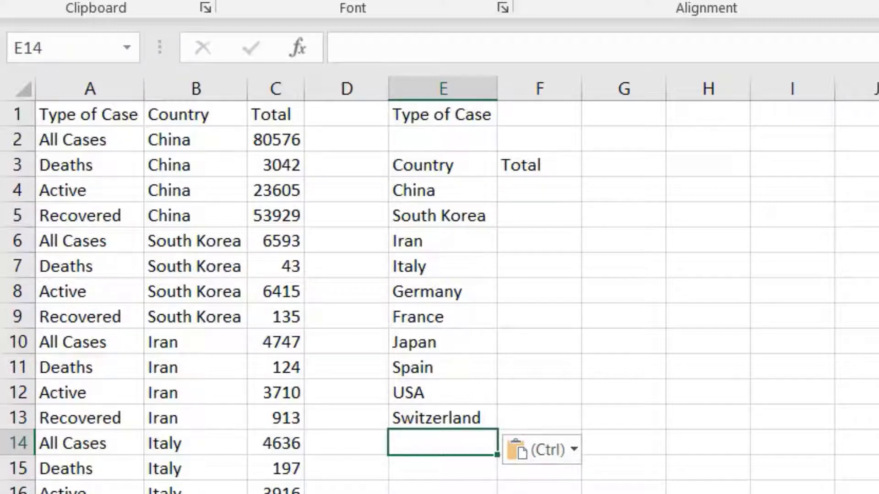
Step: Start a SUMIFS formula in F4 with the case totals C2:C41 as the sum range
left_click(539, 190)
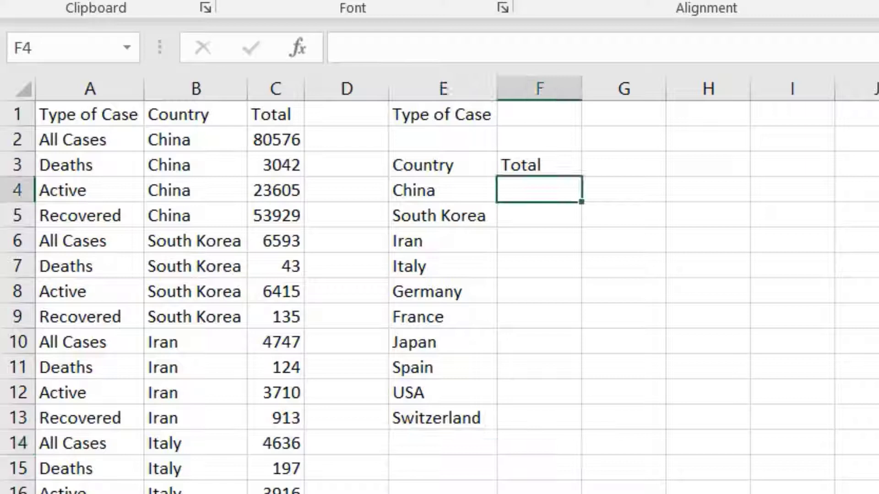
type("=")
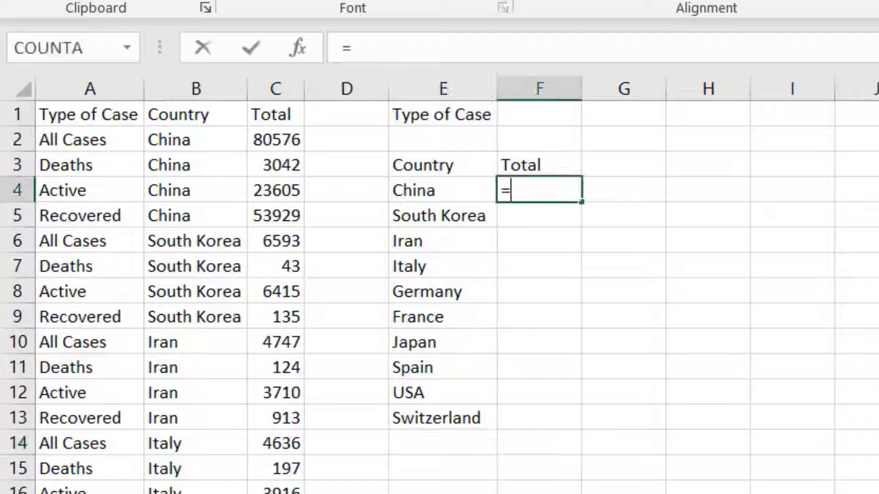
type("sumifs")
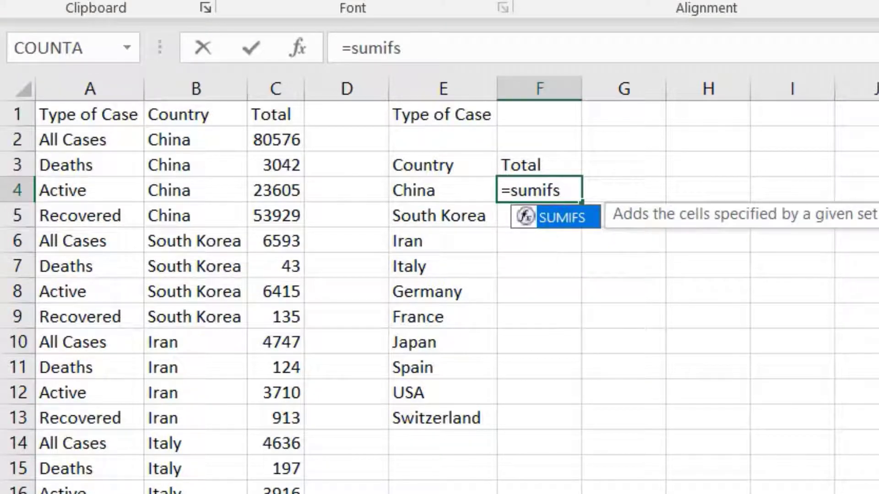
type("(")
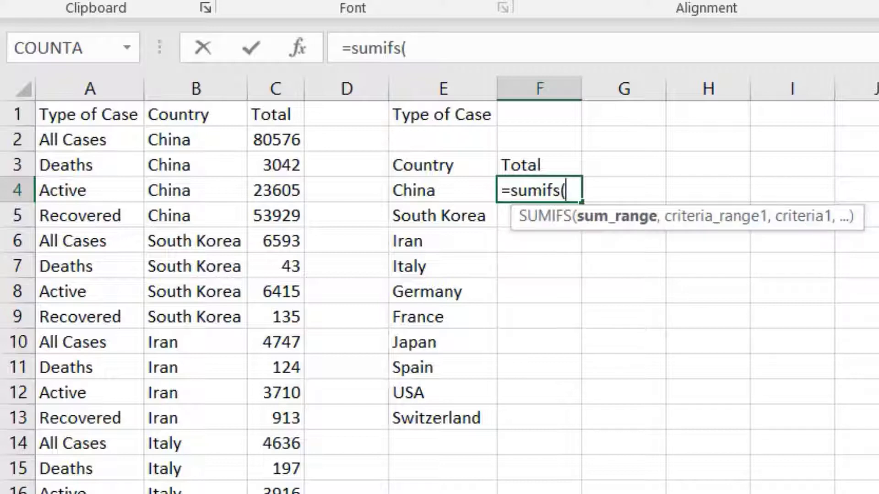
left_click(261, 137)
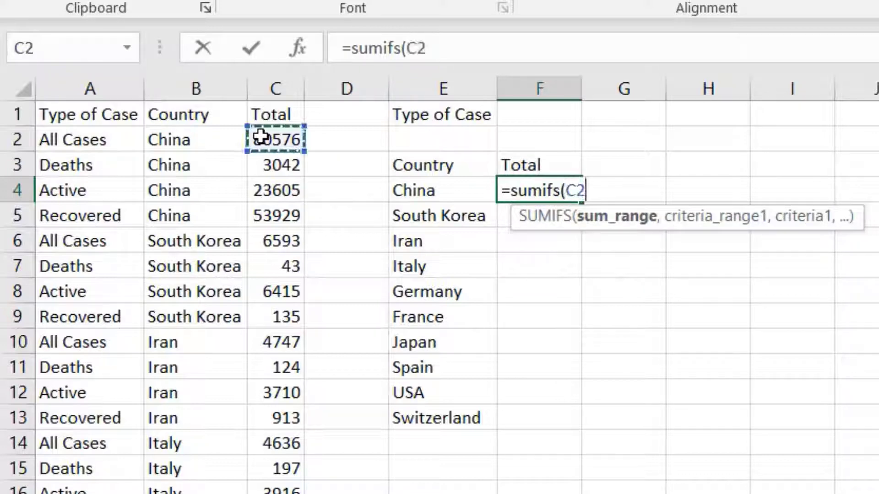
key("shift+Page_Down")
key("shift+Down")
key("shift+Down")
key("shift+Down")
key("shift+Down")
key("shift+Down")
key("shift+Down")
key("shift+Down")
key("shift+Down")
key("shift+Down")
key("shift+Down")
key("shift+Down")
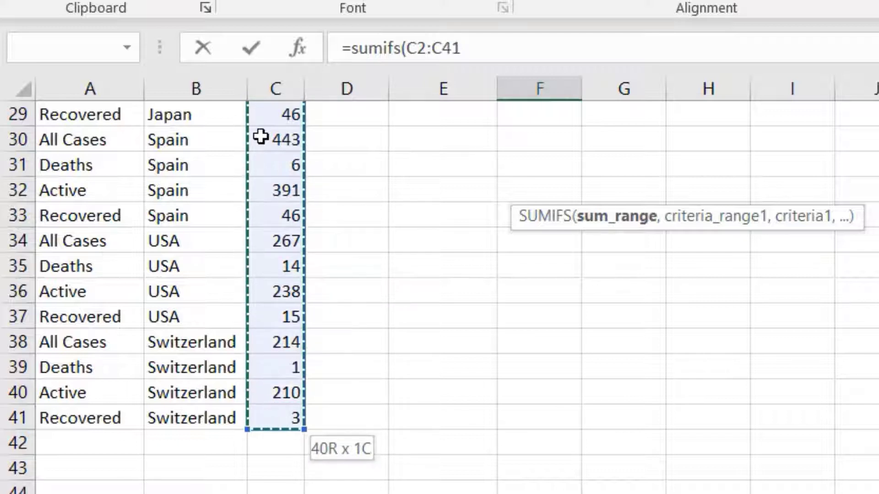
type(",")
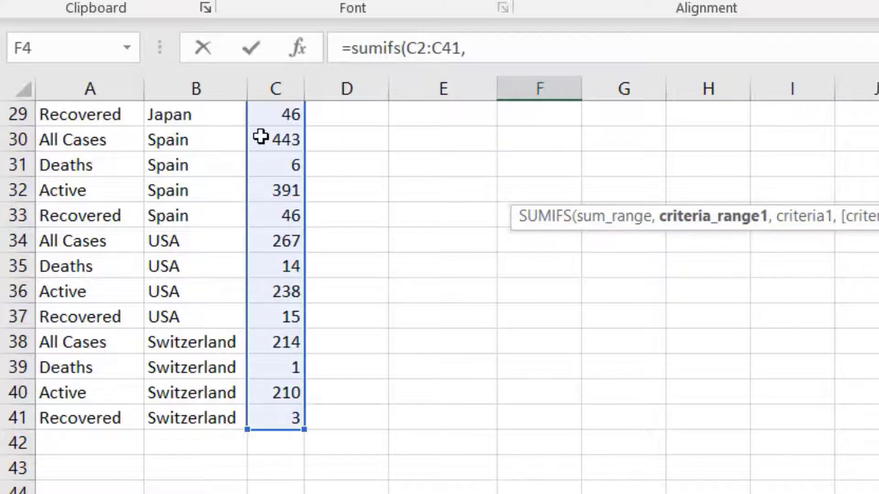
Step: Make the formula's sum range absolute as $C$2:$C$41
left_click(412, 48)
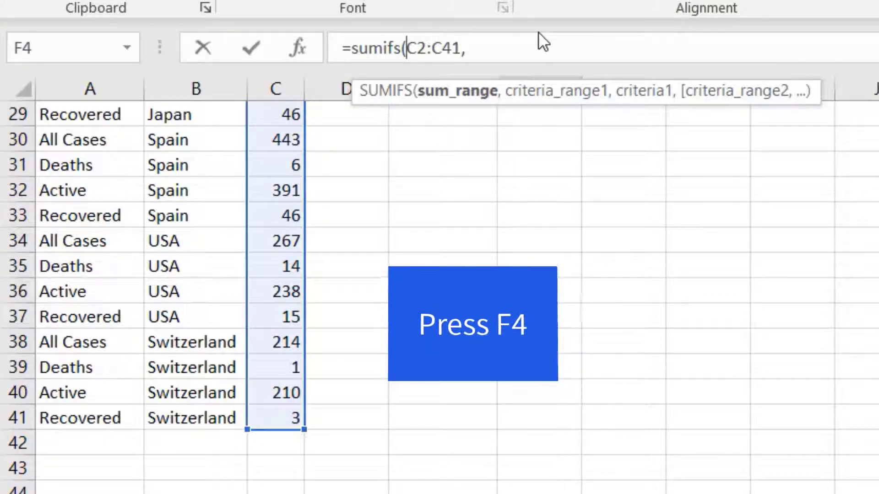
key("F4")
key("Right")
key("Right")
key("Right")
key("Right")
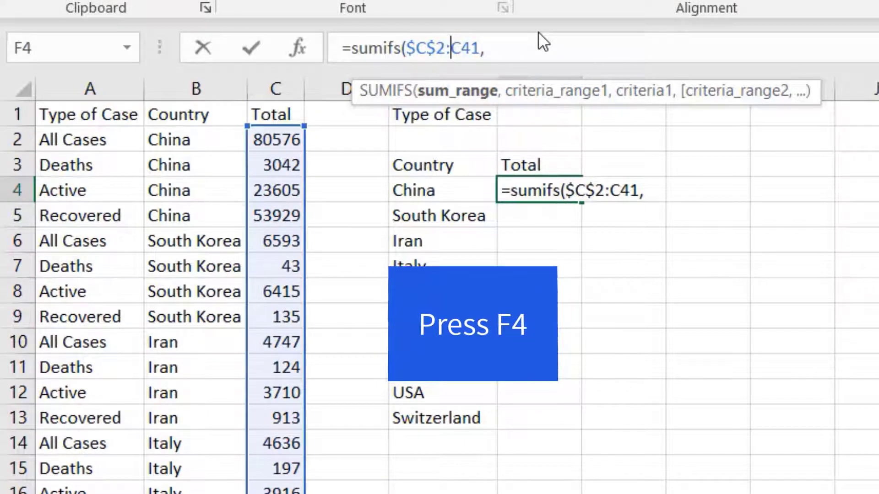
key("F4")
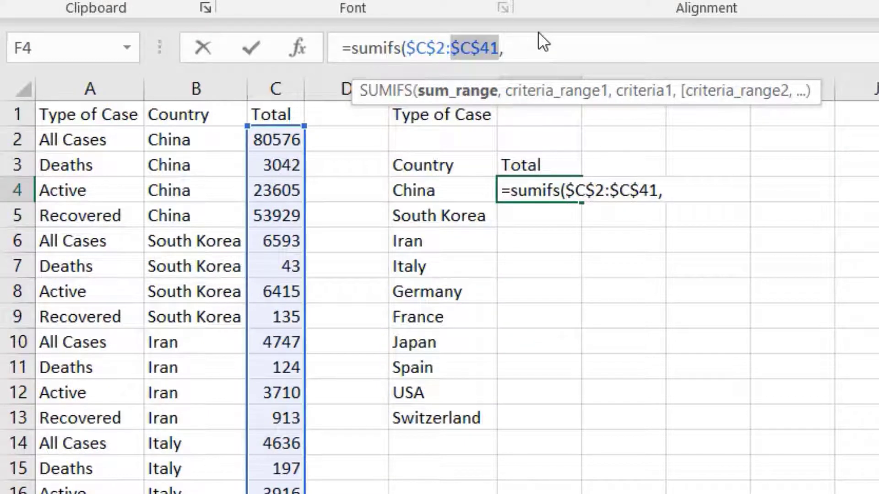
left_click(528, 53)
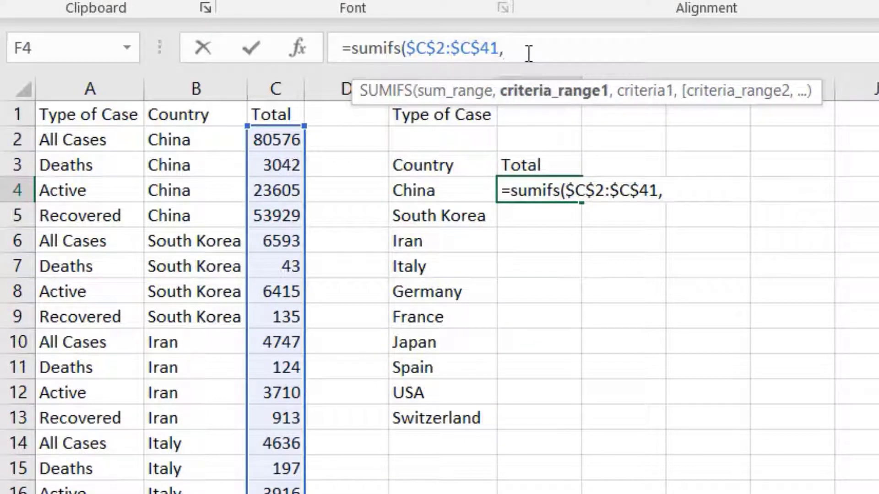
Step: Add the country cells B2:B41 as the first criteria range of the SUMIFS formula
left_click(183, 141)
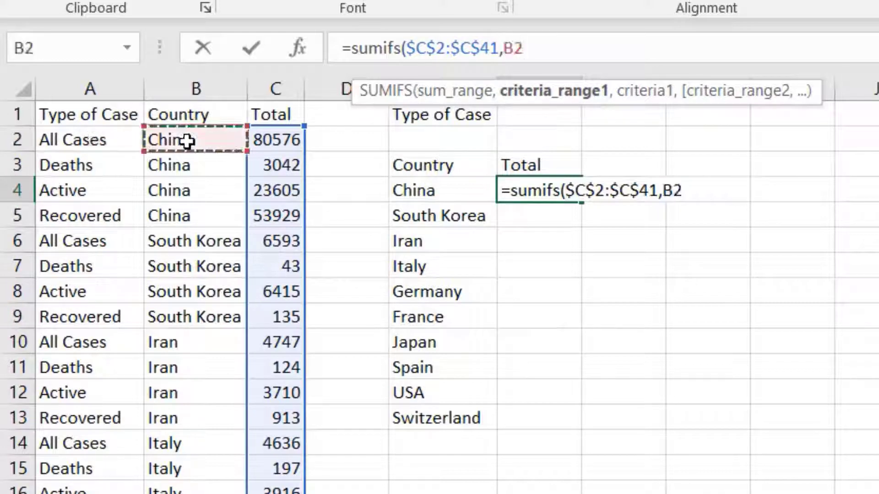
key("shift+Page_Down")
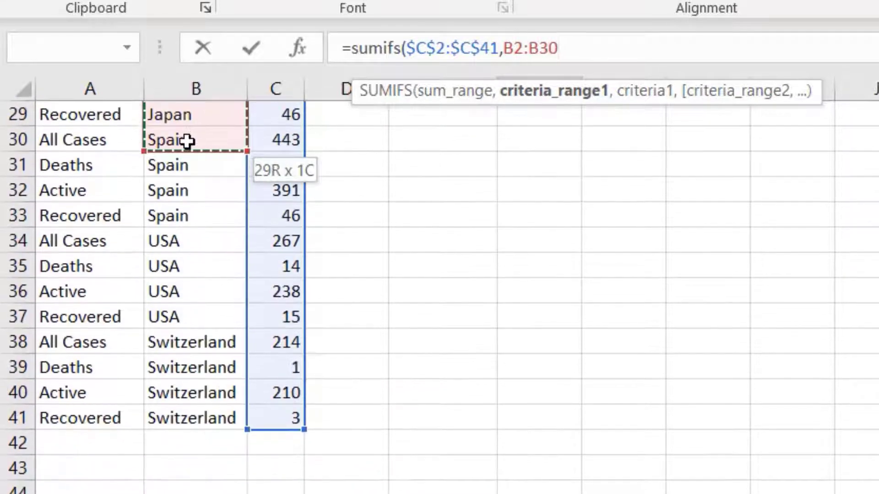
key("shift+Down")
key("shift+Down")
key("shift+Down")
key("shift+Down")
key("shift+Down")
key("shift+Down")
key("shift+Down")
key("shift+Down")
key("shift+Down")
key("shift+Down")
key("shift+Down")
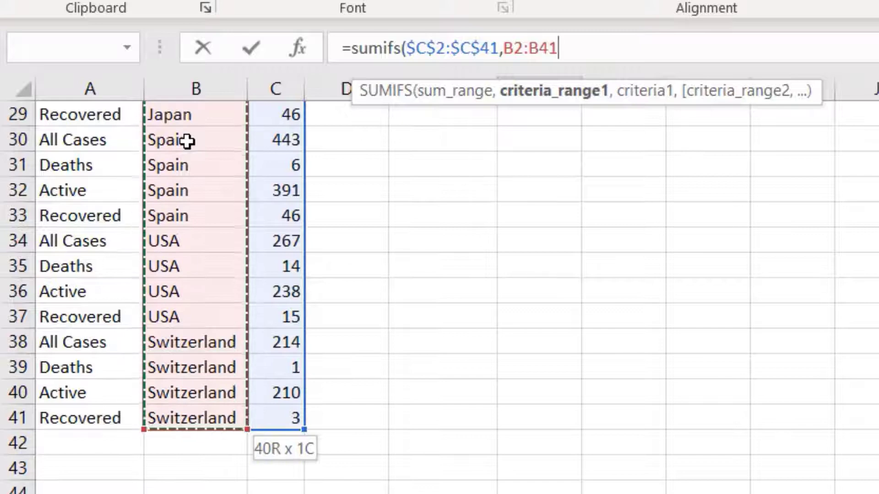
type(",")
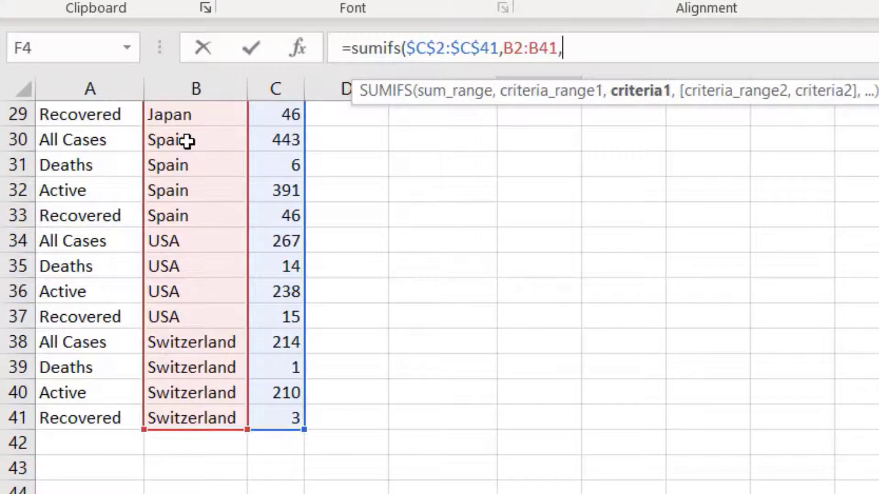
Step: Make the first criteria range absolute as $B$2:$B$41 and use E4 as its criterion
scroll(410, 271, "up", 10)
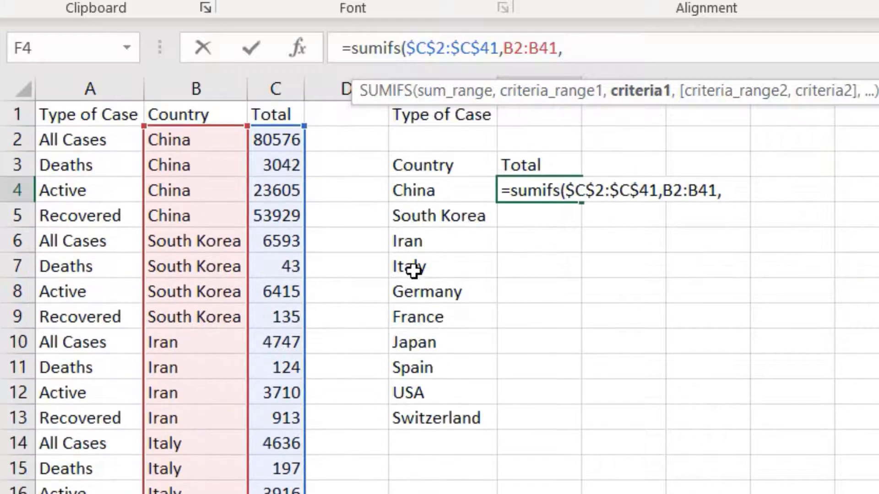
left_click(665, 190)
key("F4")
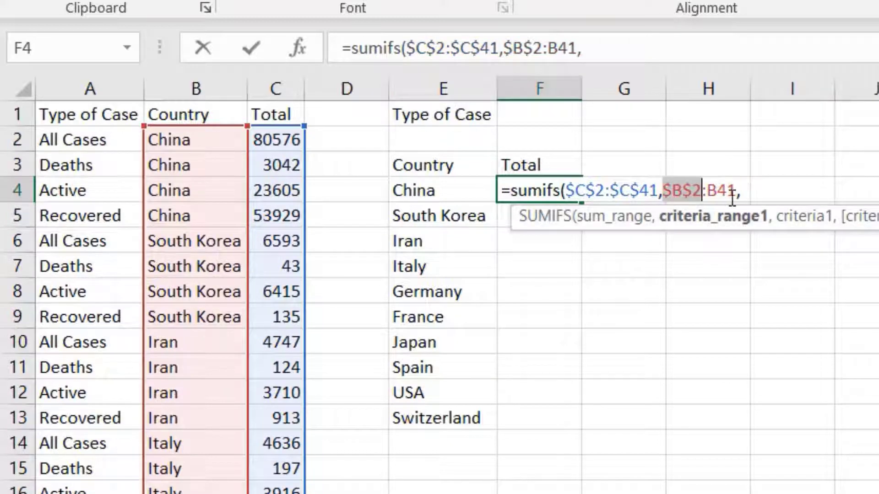
key("Right")
key("F4")
key("Right")
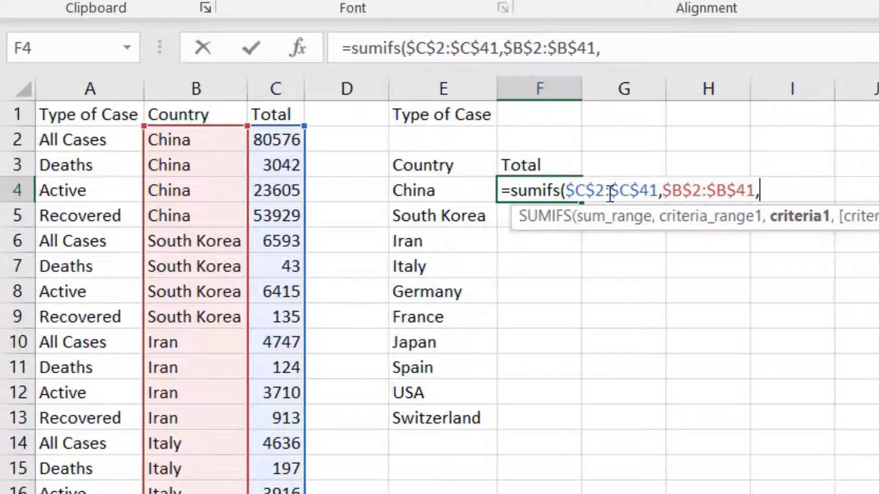
left_click(447, 192)
type(",")
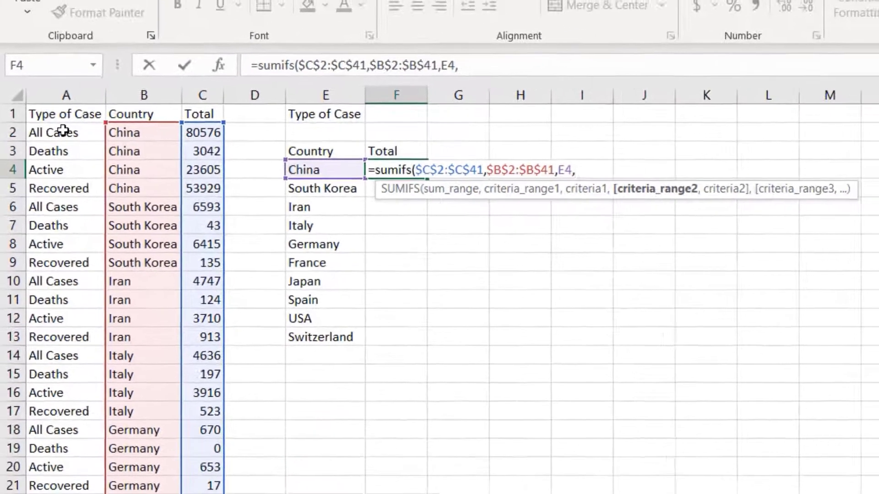
Step: Add the type-of-case cells A2:A41 as the second criteria range of the formula
left_click_drag(63, 132, 62, 132)
scroll(63, 132, "down", 9)
key("shift+Down")
key("shift+Down")
key("shift+Down")
key("shift+Down")
key("shift+Down")
key("shift+Down")
key("shift+Down")
key("shift+Down")
key("shift+Down")
key("shift+Down")
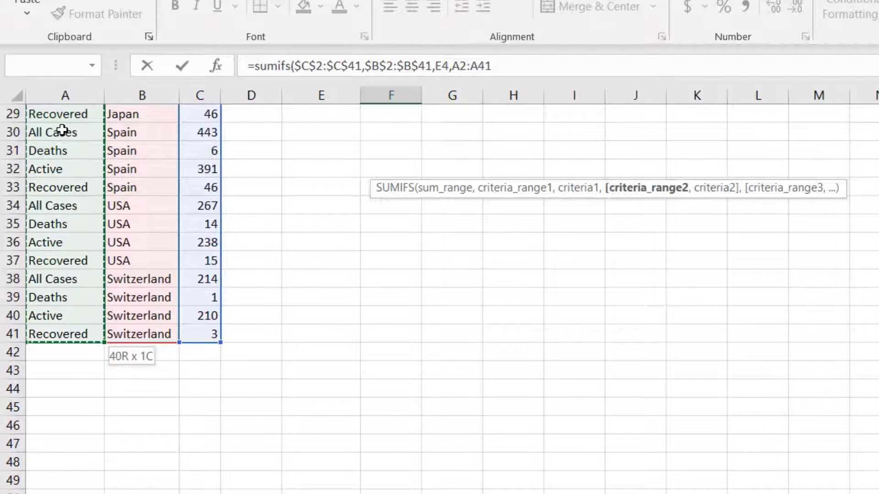
scroll(525, 314, "up", 9)
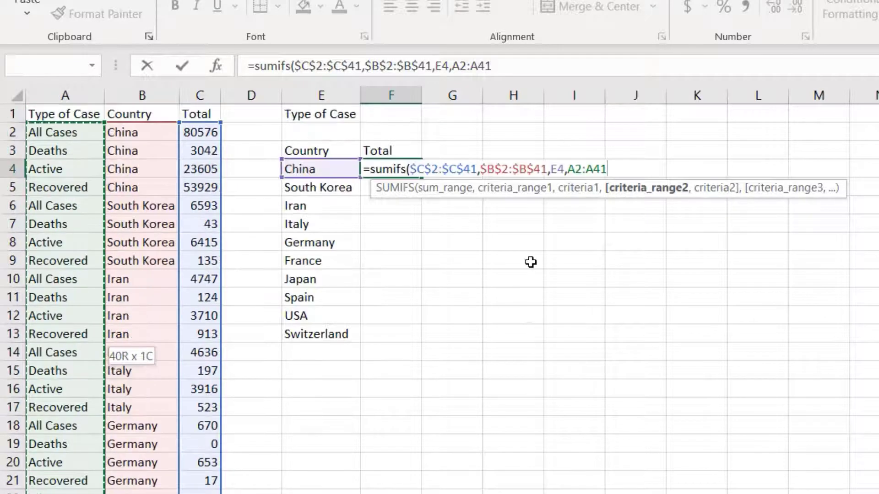
Step: Make the second criteria range absolute as $A$2:$A$41
left_click(454, 65)
key("F4")
left_click(486, 66)
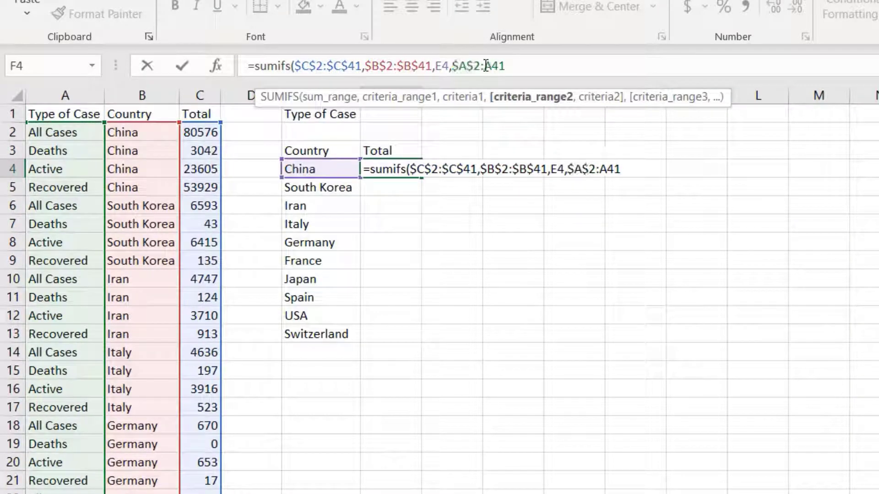
key("F4")
left_click(533, 65)
type(",")
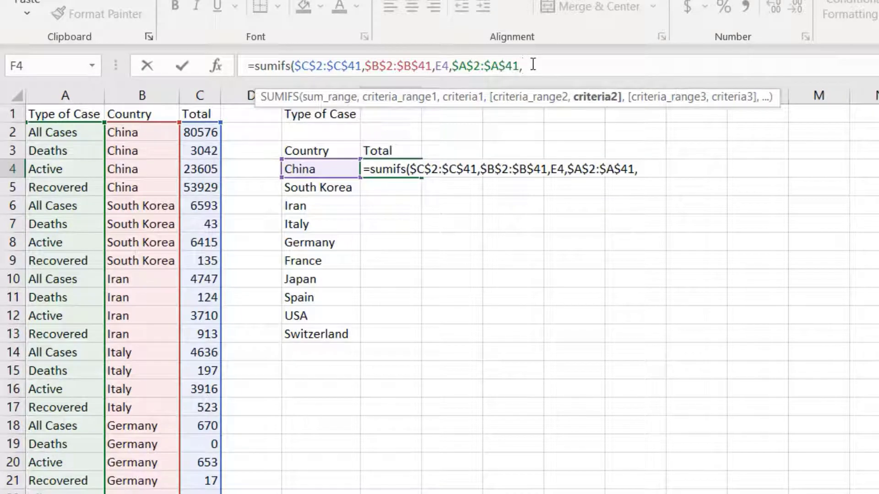
Step: Use an absolute reference to F1 as the second criterion and complete the SUMIFS formula in F4
left_click(389, 116)
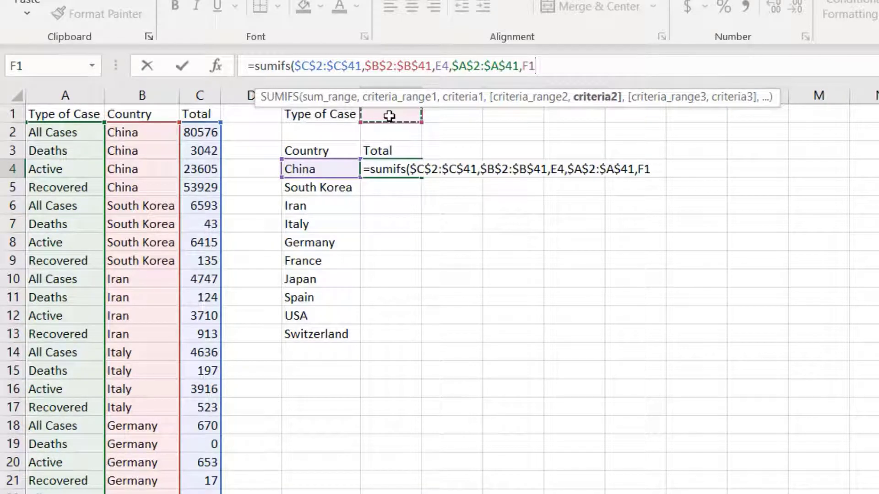
type(")")
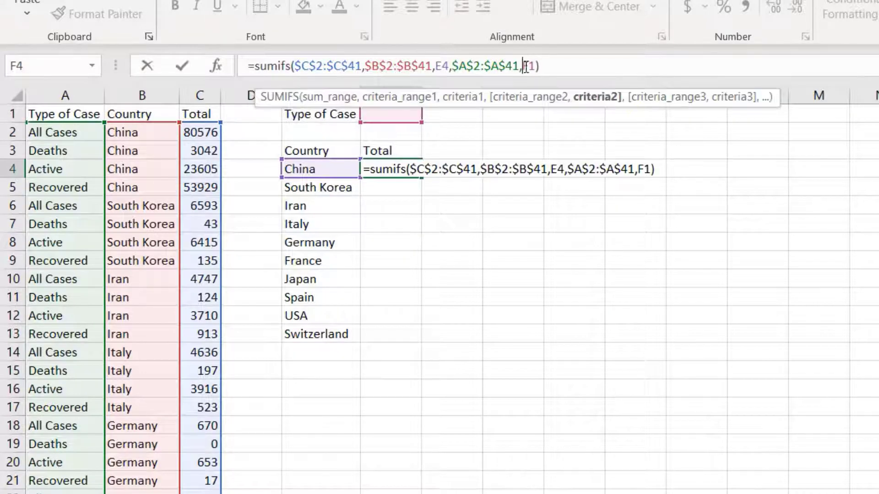
key("F4")
key("Return")
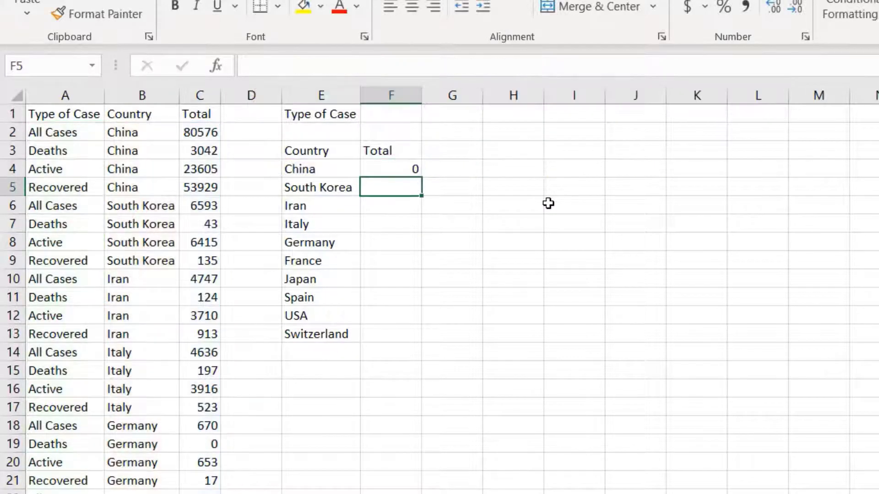
Step: Copy the formula in F4 down to the remaining countries in F5:F13
key("Up")
key("ctrl+c")
key("Down")
key("shift+Down")
key("shift+Down")
key("shift+Down")
key("shift+Down")
key("shift+Down")
key("shift+Down")
key("shift+Down")
key("shift+Down")
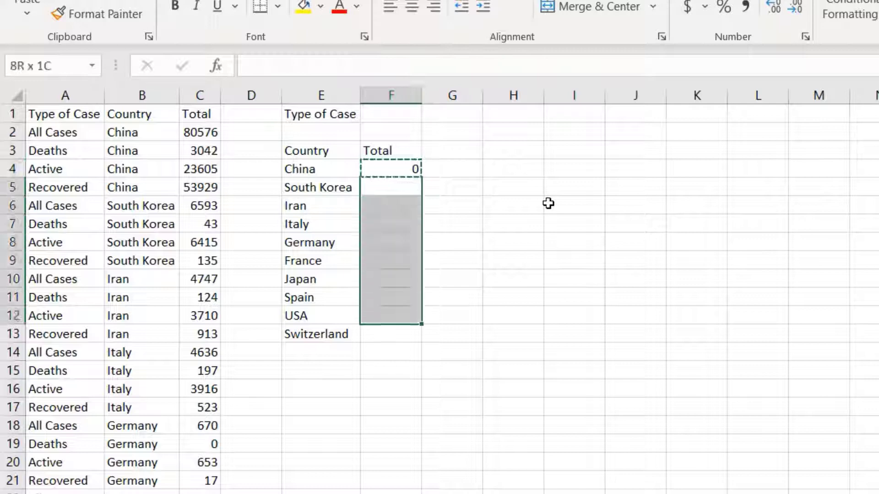
key("ctrl+v")
Step: Start a data validation rule for cell F1 that allows values from a List
key("Up")
key("Up")
key("Up")
key("Up")
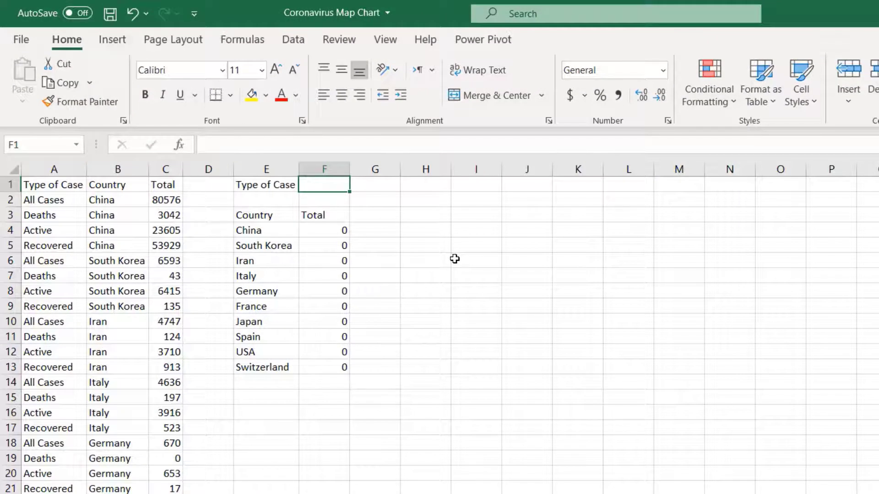
left_click(294, 40)
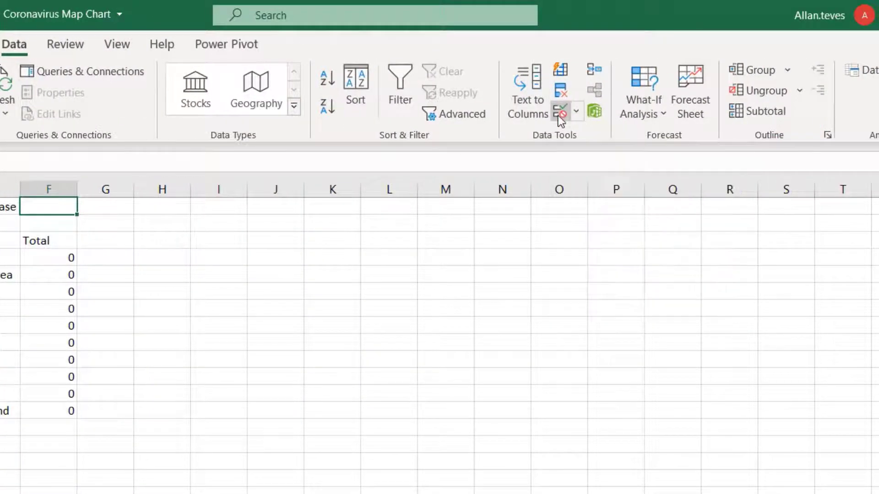
left_click(561, 112)
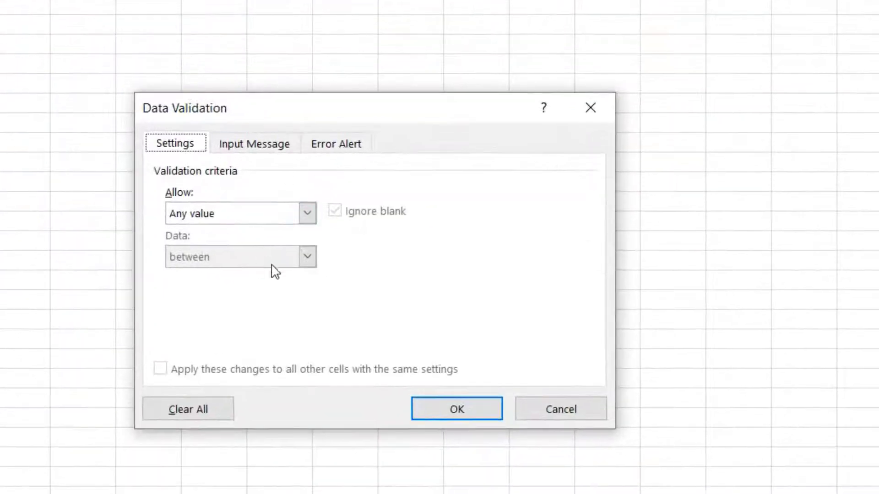
left_click(470, 387)
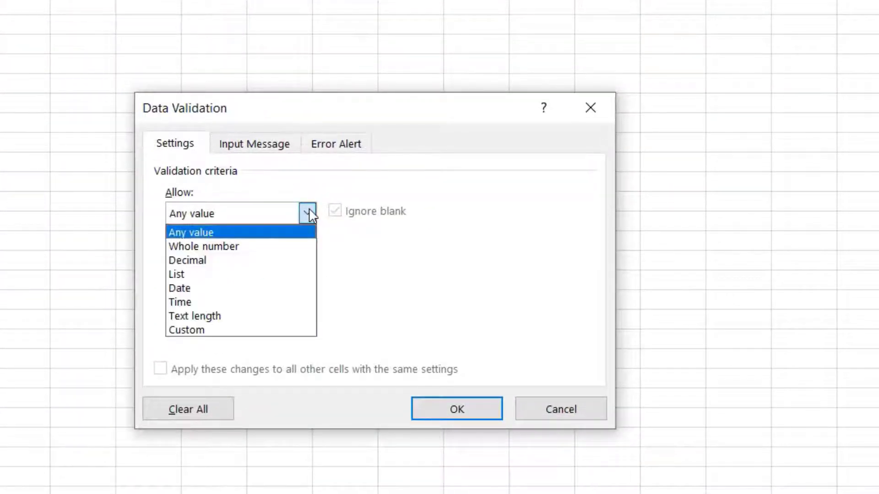
left_click(182, 274)
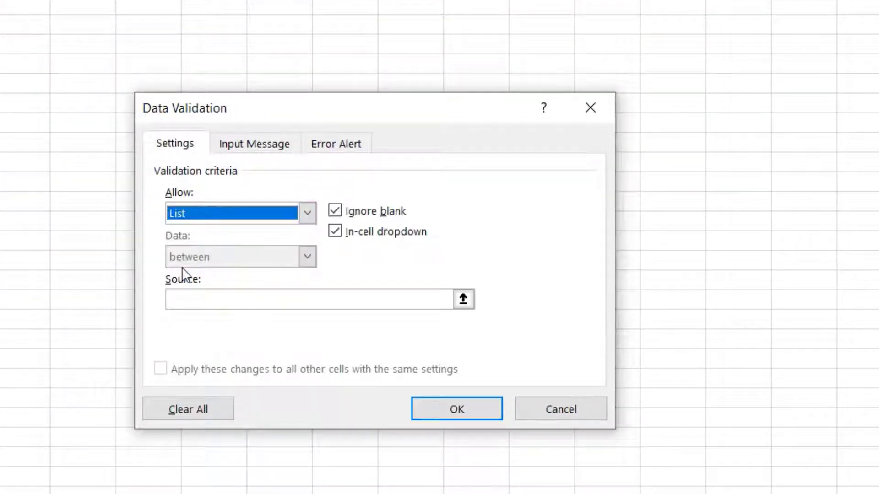
Step: Set the validation list source to "All Cases, Deaths, Active, Recovered" and apply the rule
left_click(277, 301)
type("All C")
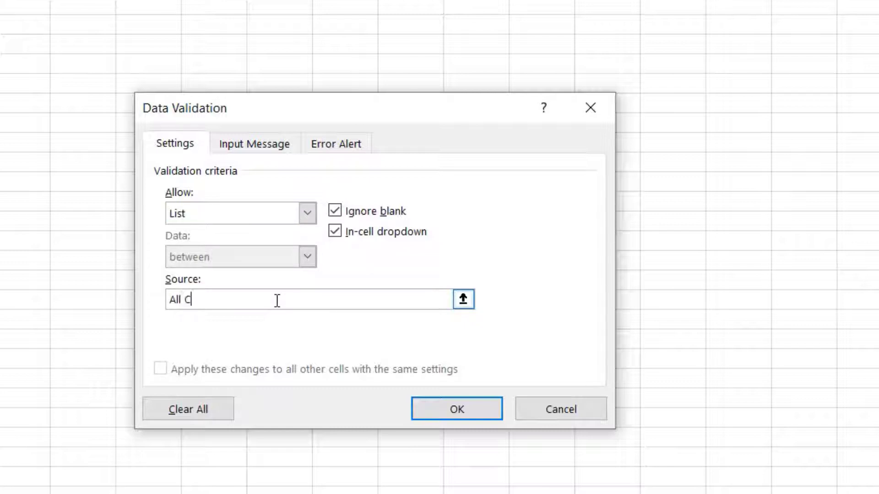
type("ases, Deaths, Active")
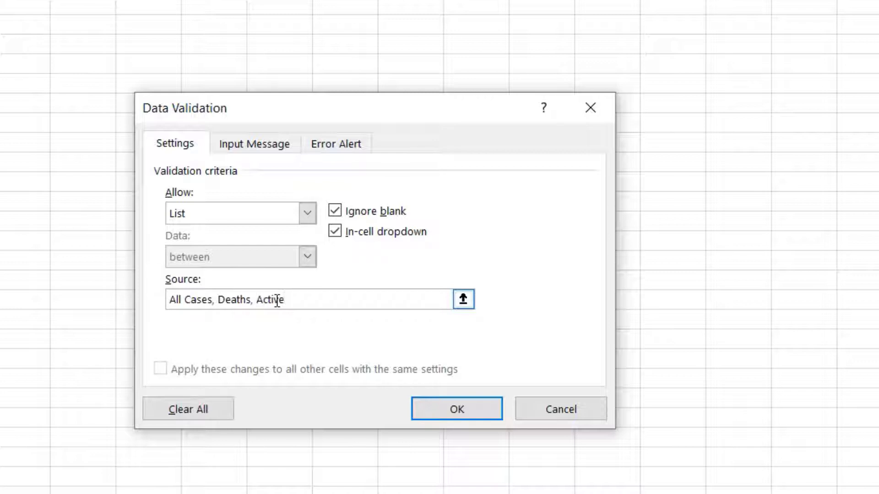
type(", Recovered")
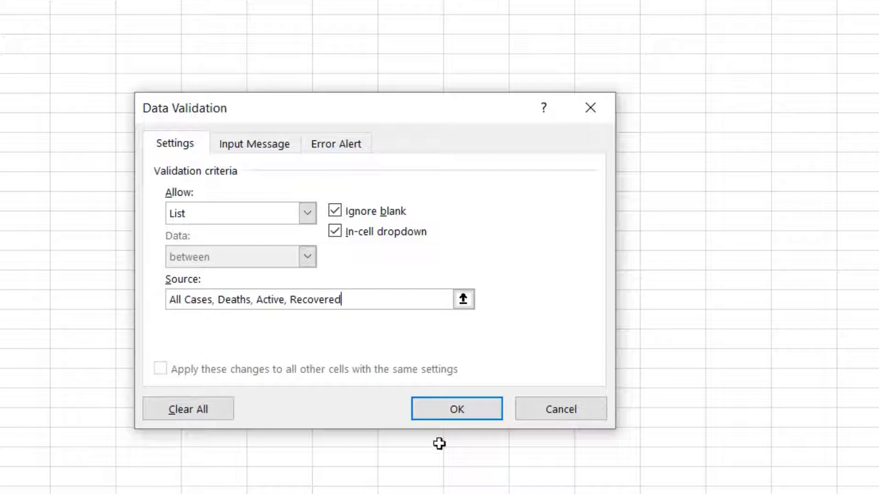
left_click(446, 415)
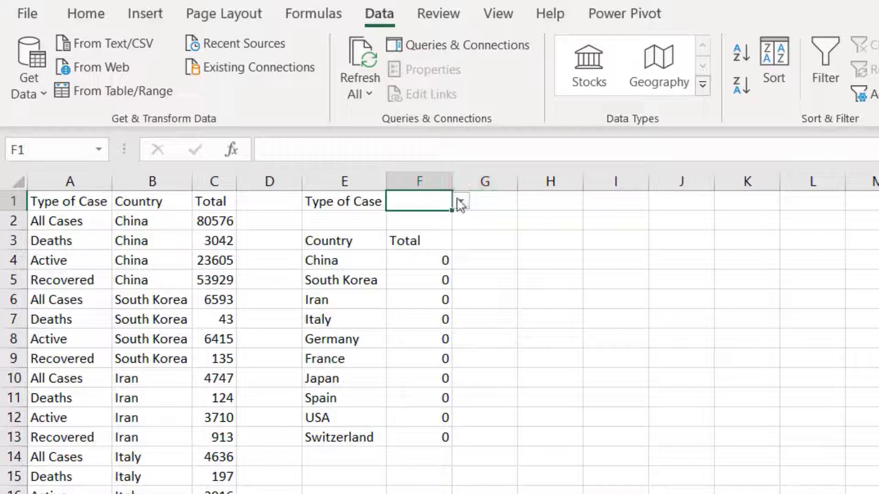
Step: Choose Recovered as the type of case in cell F1
left_click(460, 202)
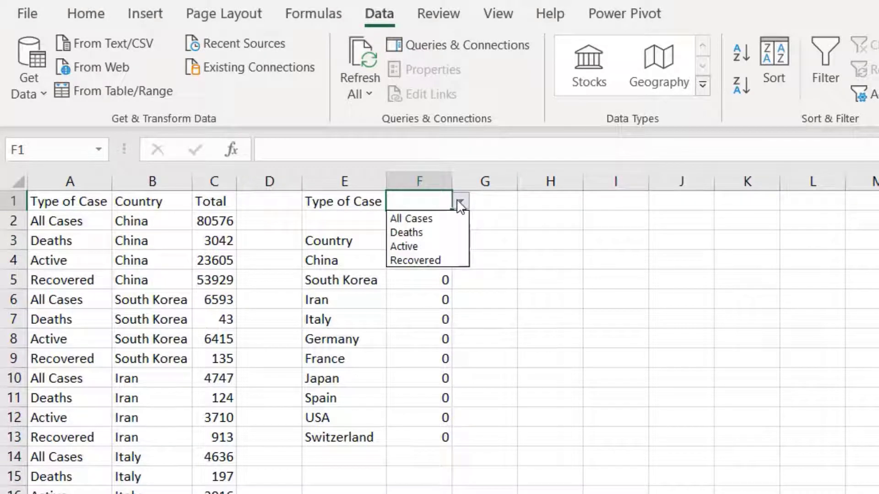
left_click(411, 260)
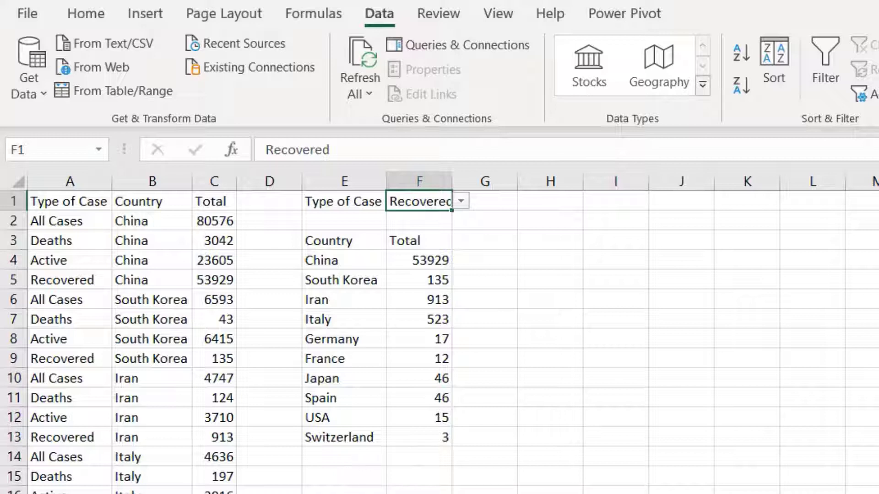
left_click(344, 491)
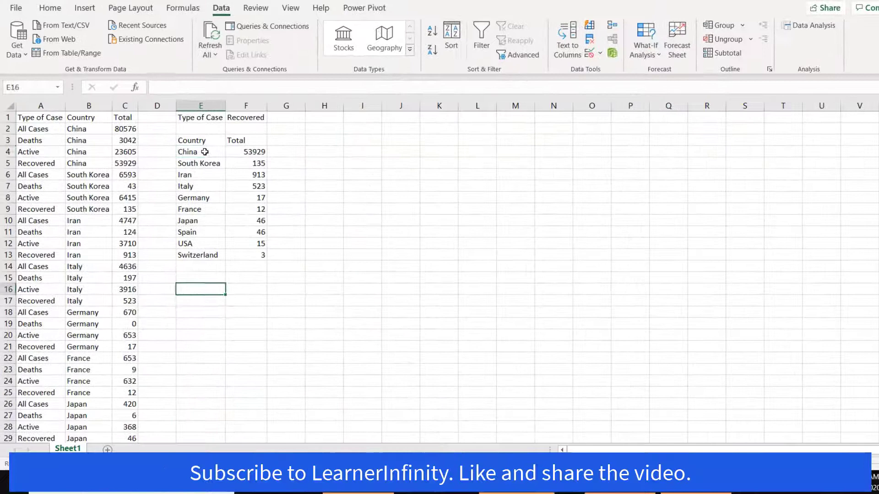
Step: Insert a filled map chart from E4:F13 and enlarge it to span about H1 to R28
left_click_drag(357, 260, 437, 444)
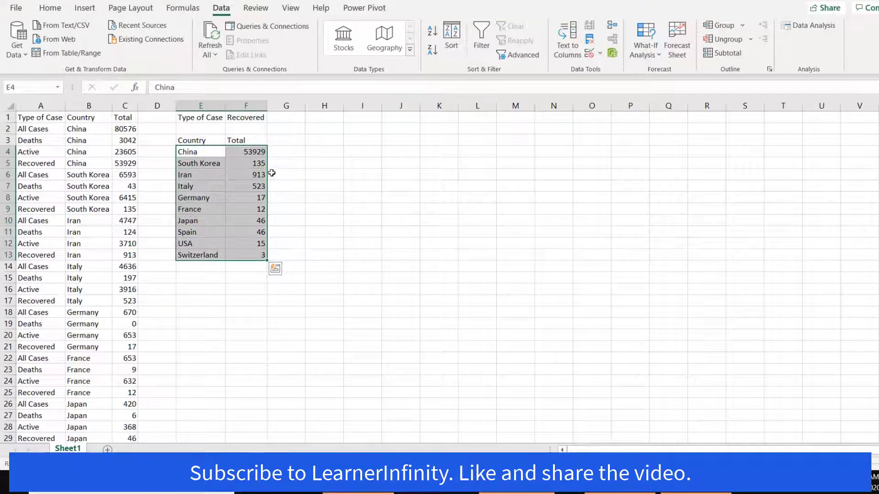
left_click(88, 11)
left_click(505, 56)
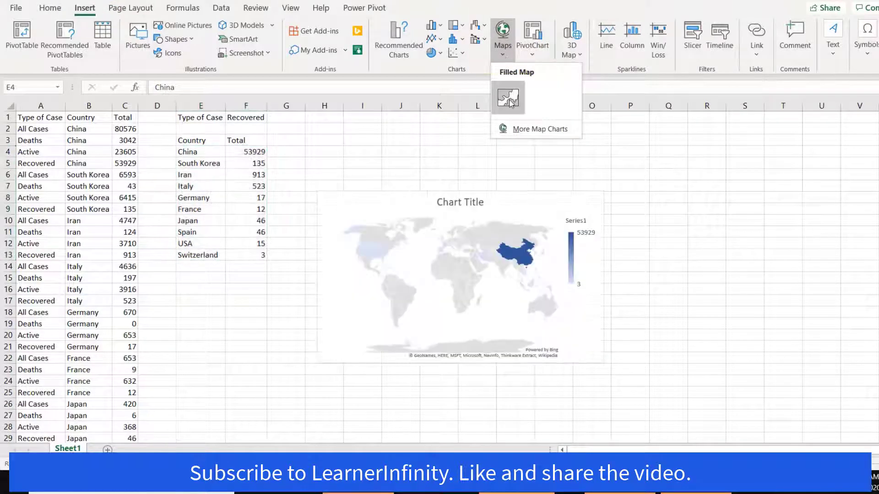
left_click(508, 98)
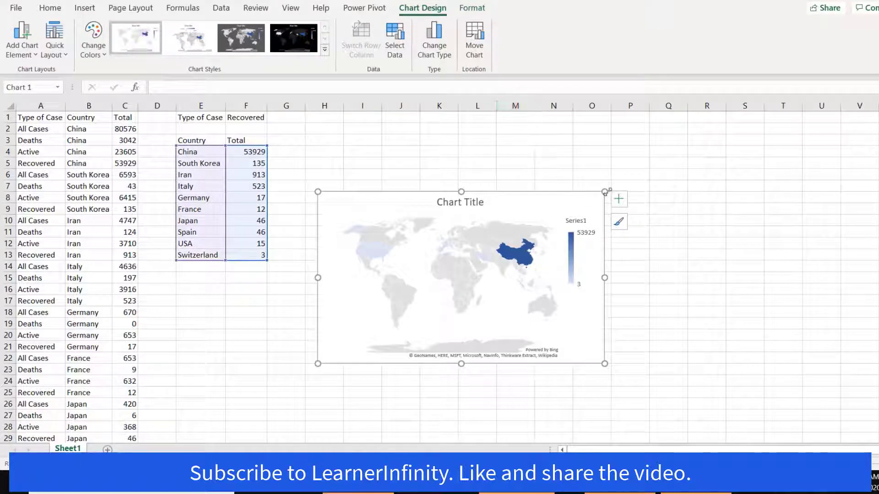
left_click_drag(605, 193, 685, 124)
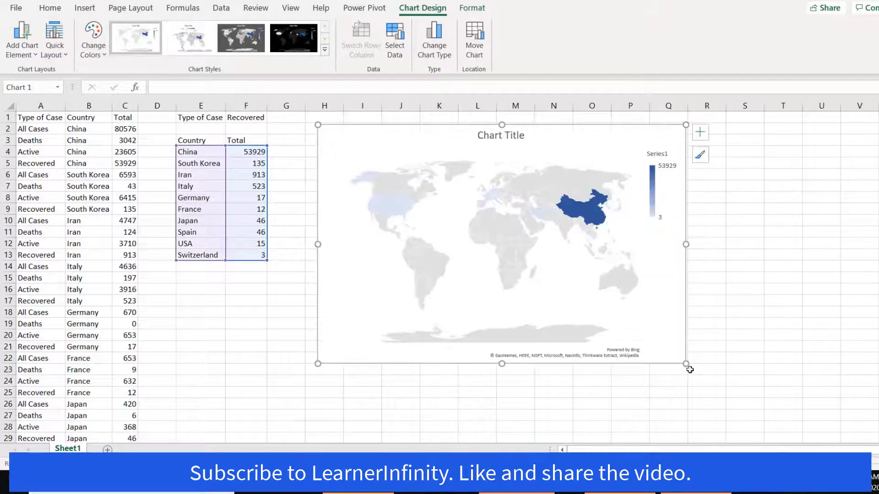
left_click_drag(685, 363, 716, 442)
Step: Replace the chart title with "Coronavirus Map Chart"
left_click(487, 124)
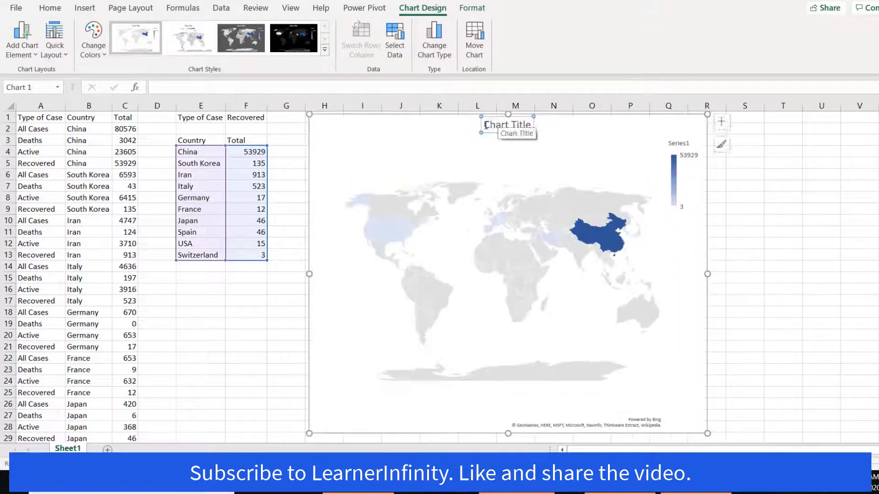
key("Delete")
key("Delete")
key("Delete")
key("Delete")
key("Delete")
key("Delete")
key("Delete")
key("Delete")
key("Delete")
key("Delete")
key("Delete")
type("Co")
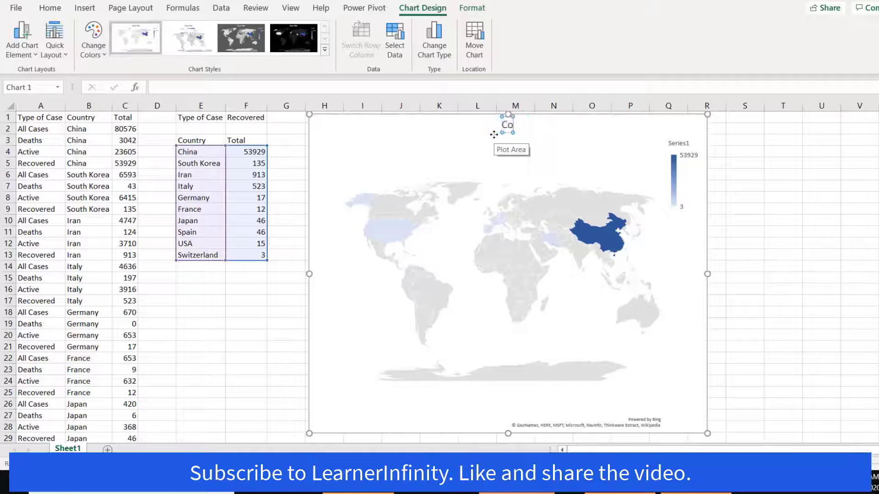
type("ronavirus Map Chart")
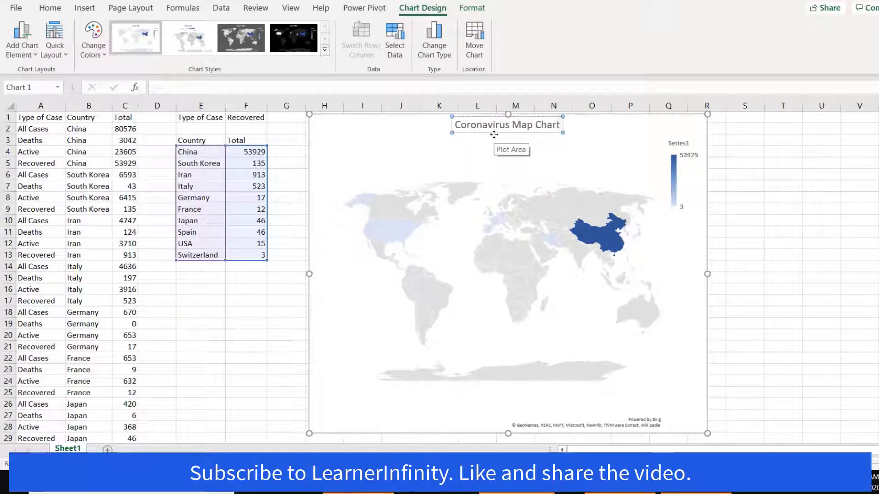
left_click(266, 304)
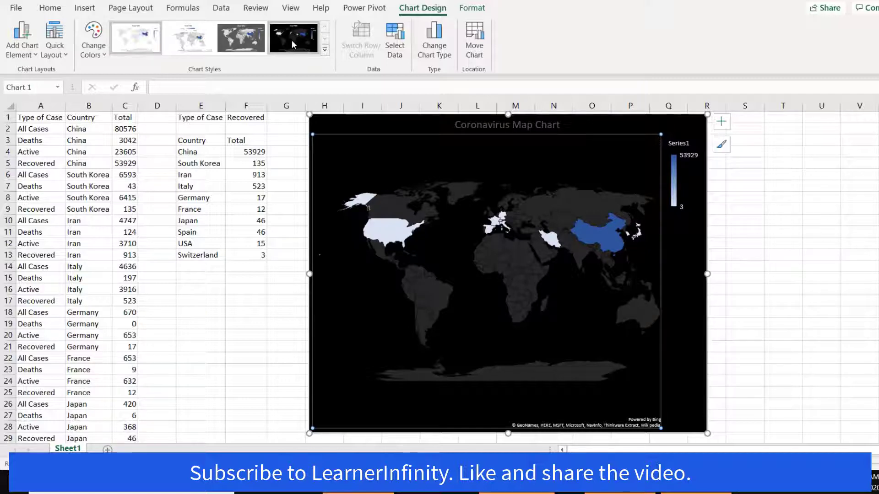
Step: Apply the second chart style to the map chart and delete its legend
left_click(198, 38)
left_click(524, 154)
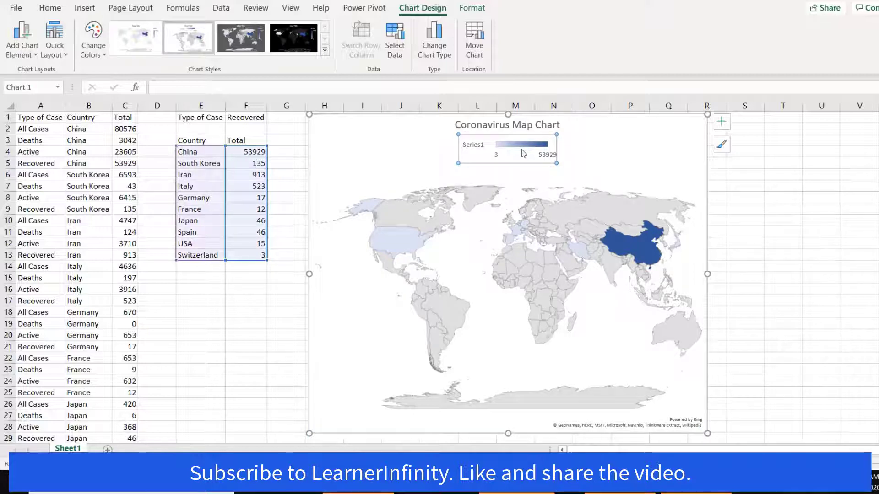
key("Delete")
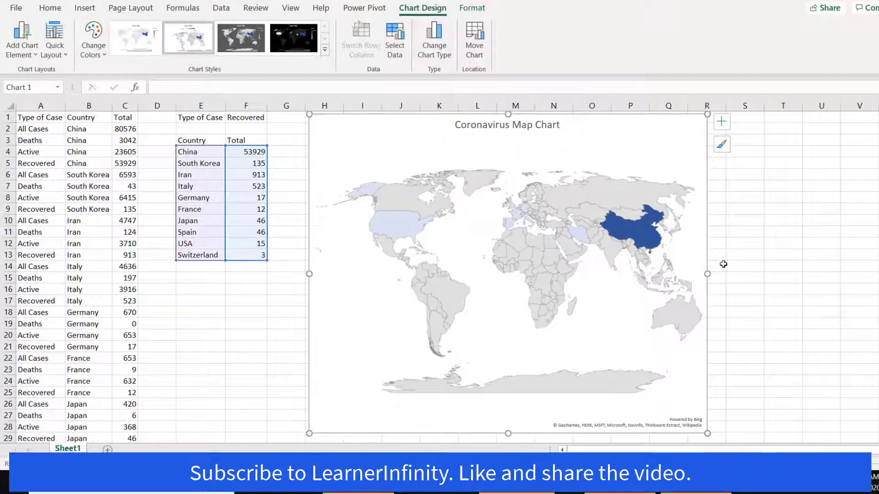
Step: Open the Format Data Series settings for the map series
right_click(636, 195)
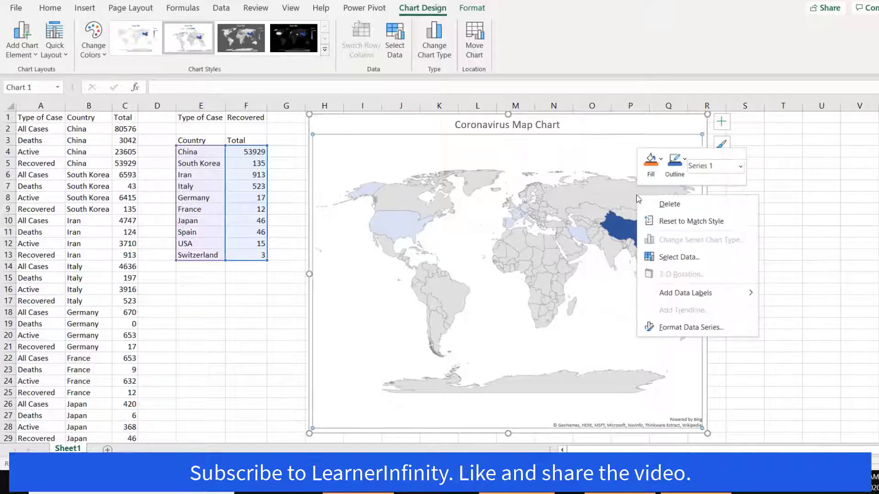
left_click(729, 325)
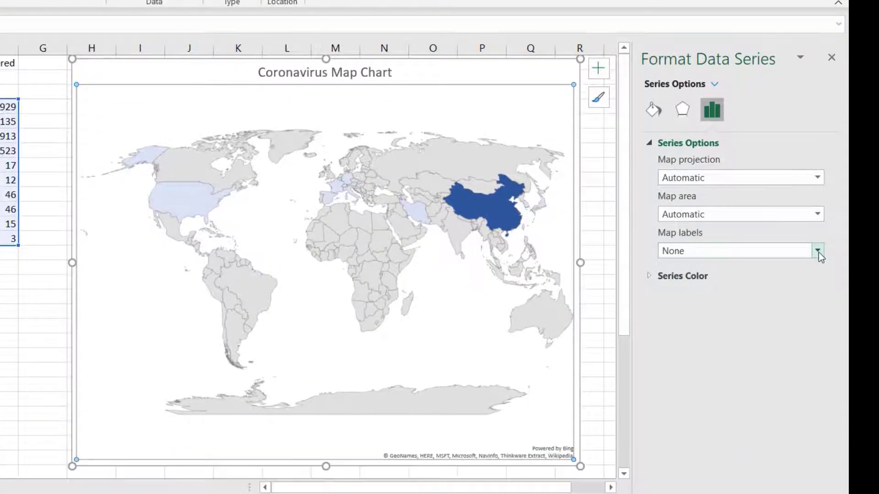
Step: Try the Show all option for the map labels and set them back to None
left_click(856, 259)
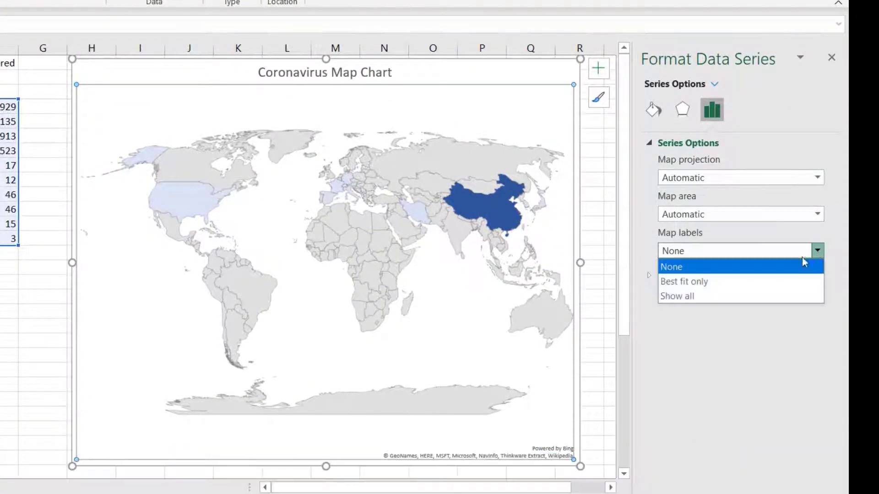
left_click(681, 297)
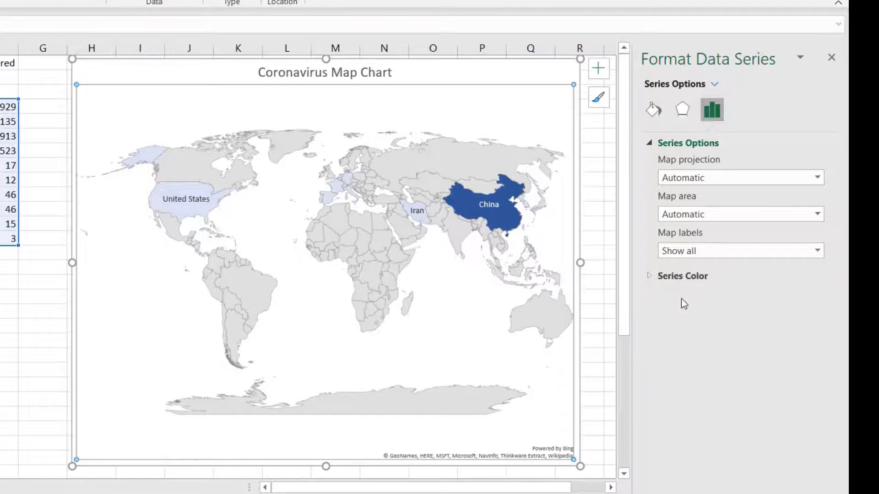
left_click(686, 251)
left_click(686, 266)
Step: Try limiting the map area to Only regions with data and return it to Automatic
left_click(817, 214)
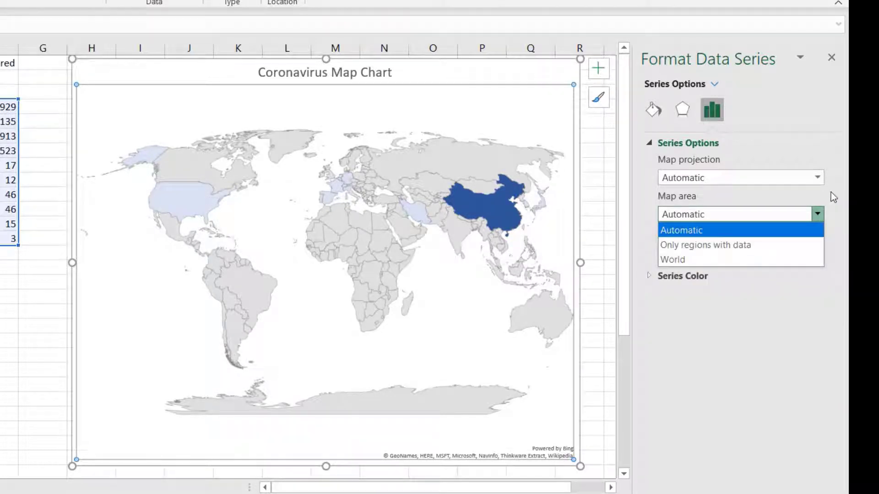
left_click(694, 245)
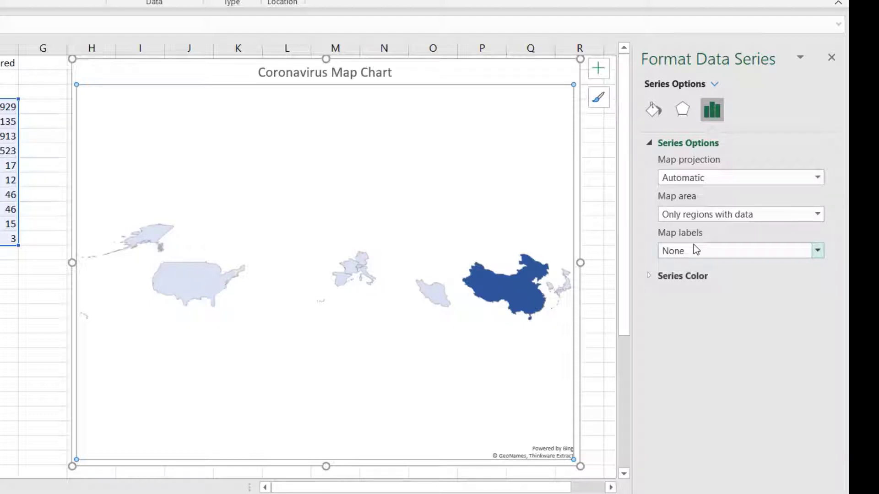
left_click(816, 214)
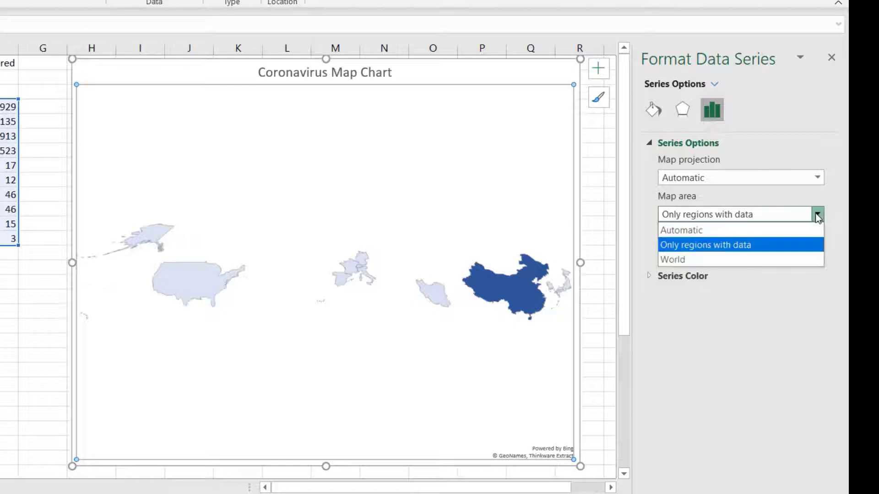
left_click(716, 230)
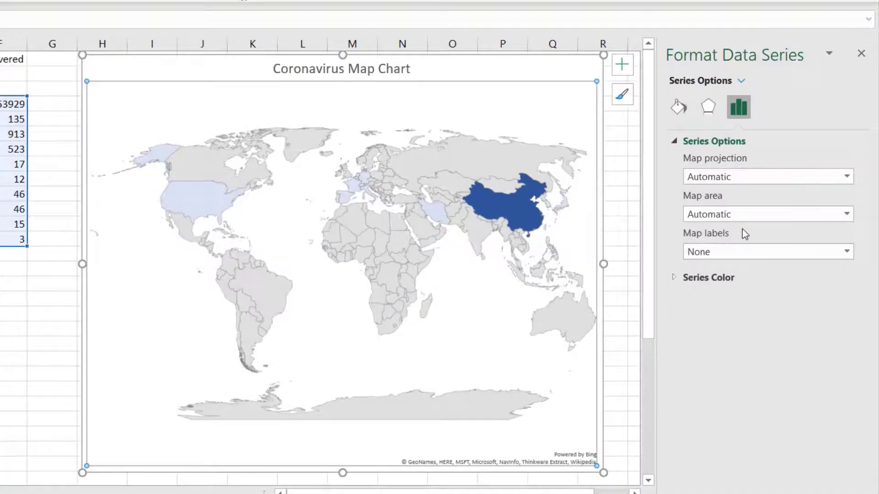
Step: Set the sequential 2-color series scale to light orange for the minimum and red for the maximum
left_click(674, 278)
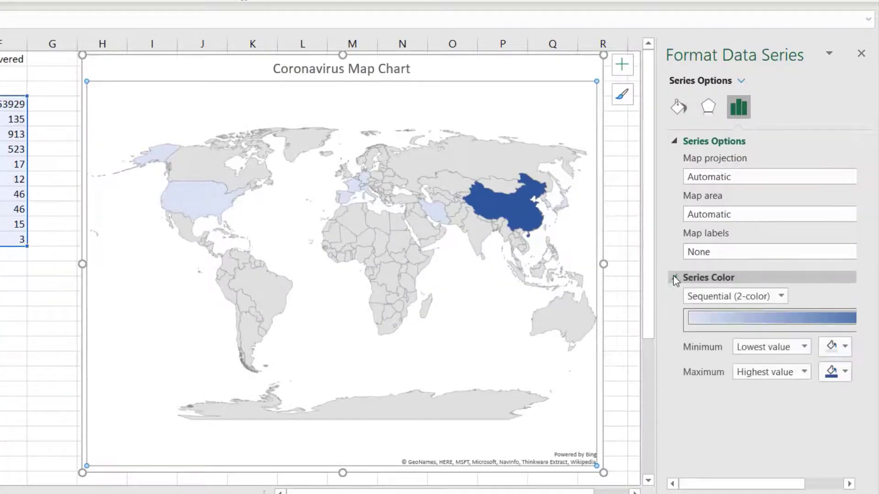
left_click(846, 347)
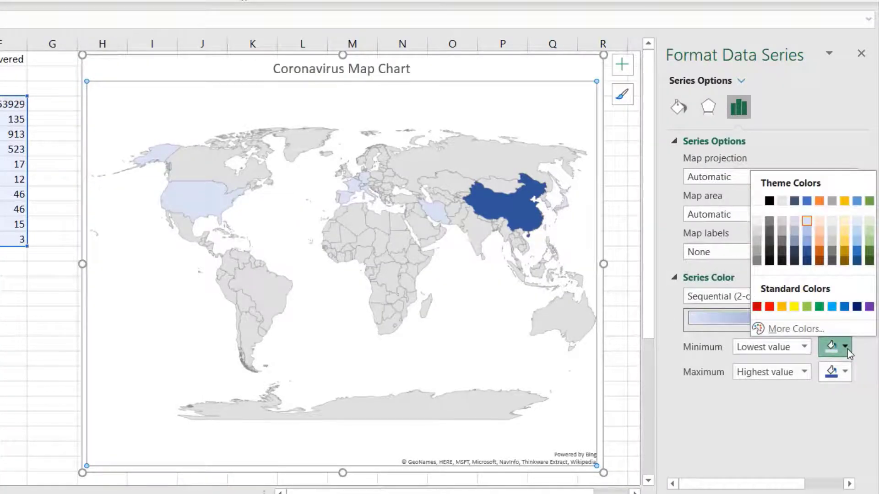
left_click(819, 240)
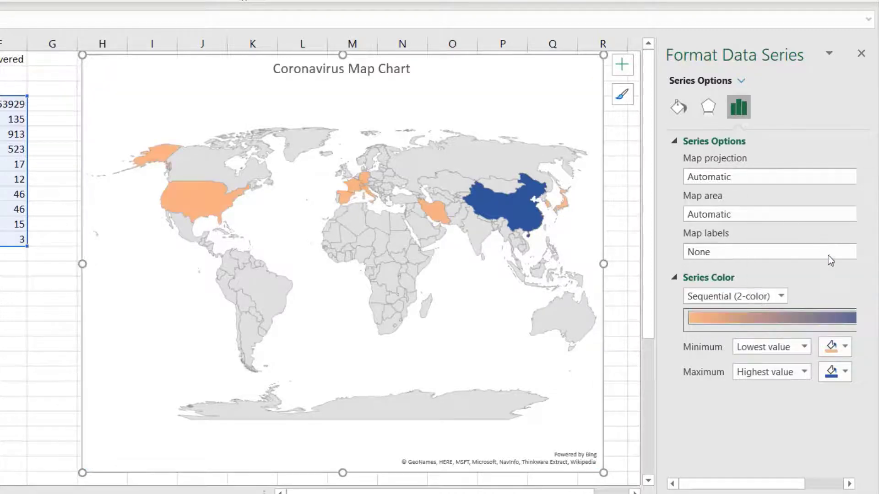
left_click(844, 375)
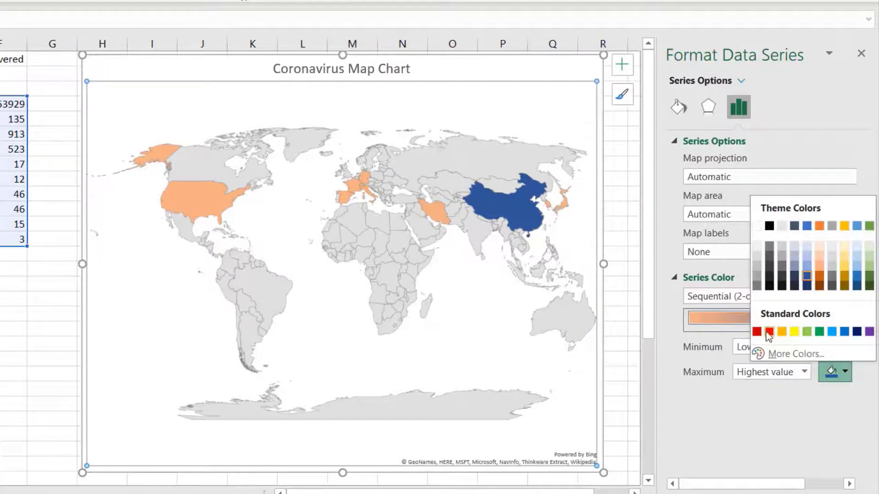
left_click(768, 333)
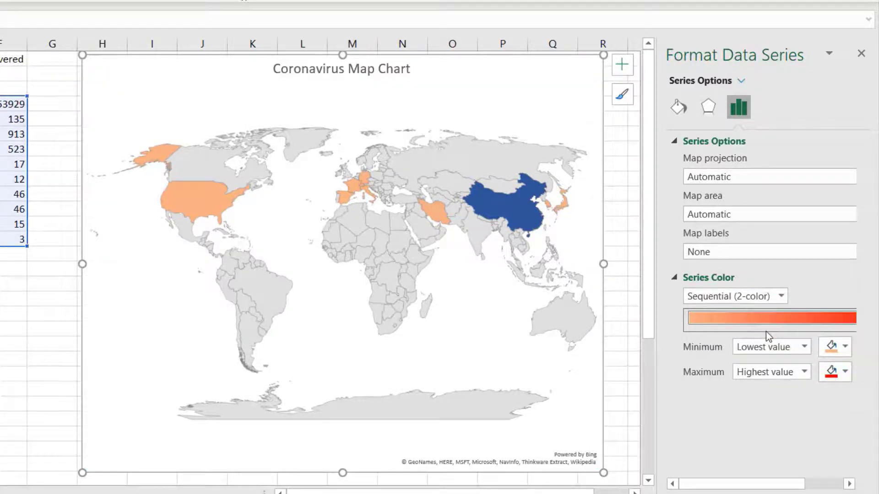
Step: Close the series formatting settings and set the type of case in cell F1 to Active
left_click(862, 54)
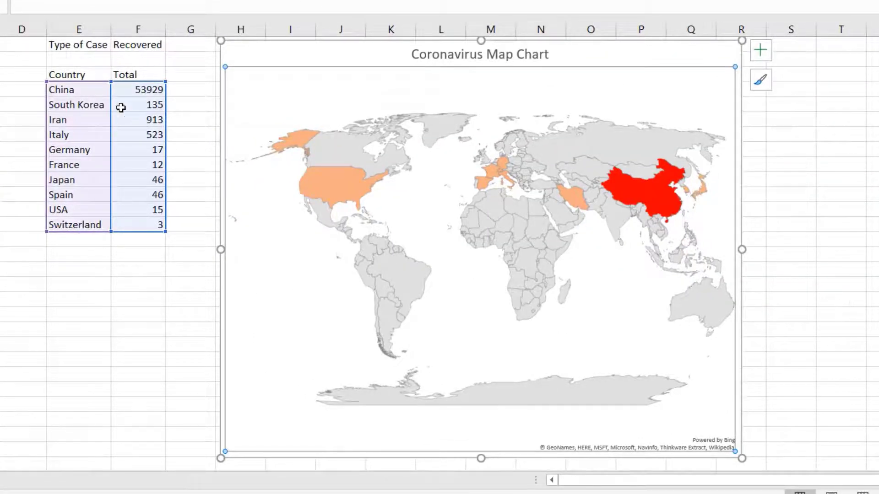
left_click(131, 61)
left_click(149, 45)
left_click(173, 46)
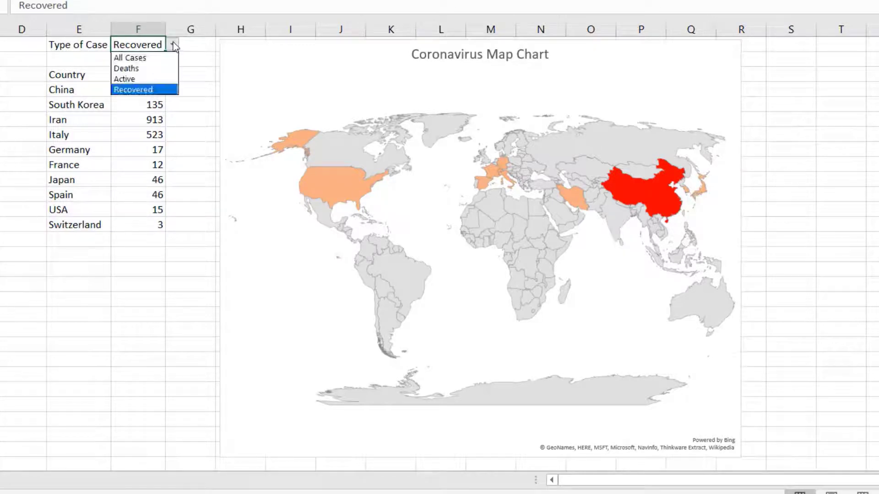
left_click(131, 79)
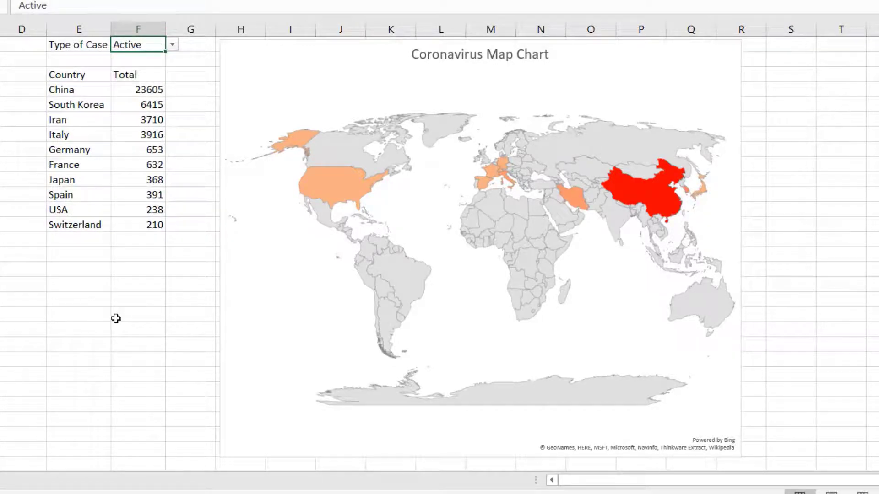
Step: Switch the type of case in F1 to All Cases and back to Active
left_click(173, 44)
left_click(140, 68)
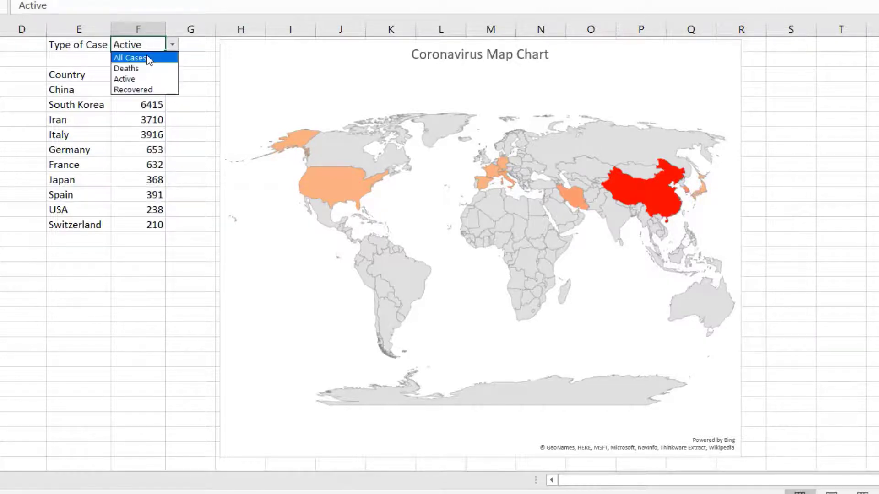
left_click(145, 56)
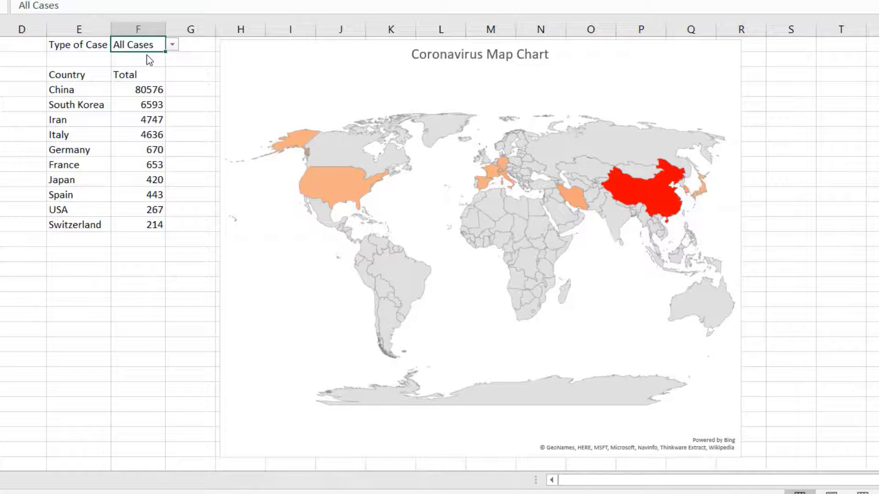
left_click(172, 45)
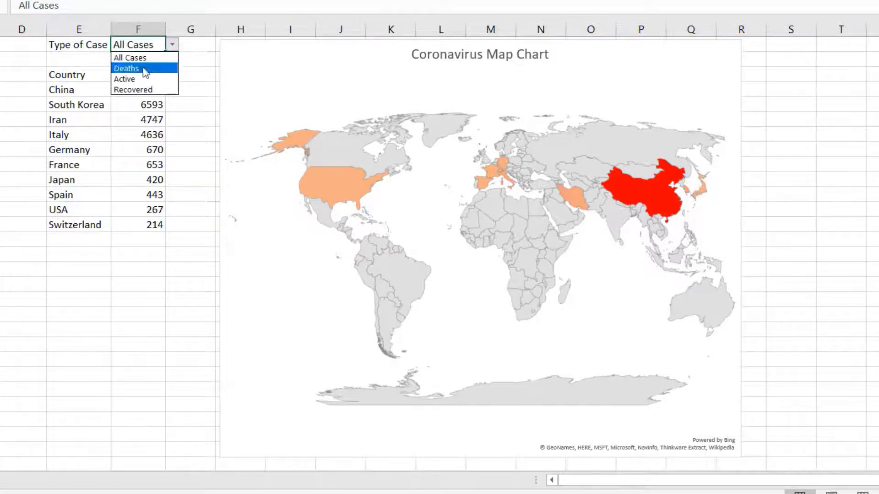
left_click(129, 78)
Step: Overwrite China's total formula in cell F4 with 4000 to test the map shading
key("Down")
key("Down")
key("Down")
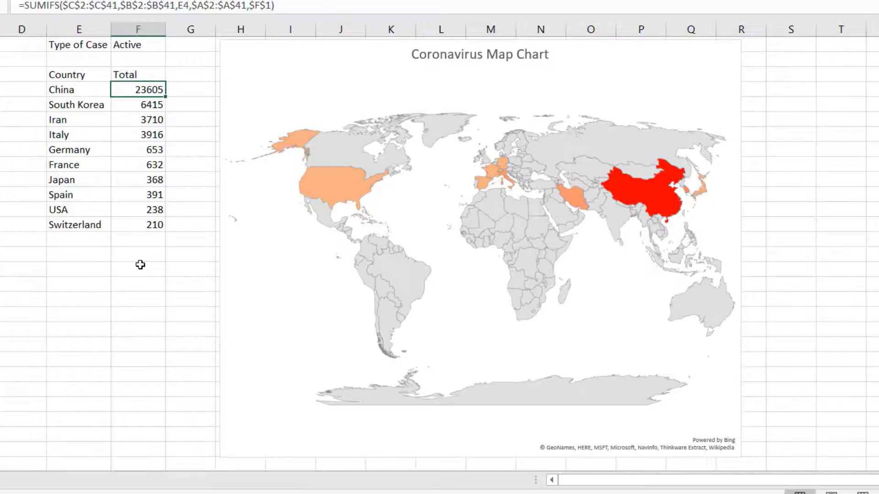
type("4000")
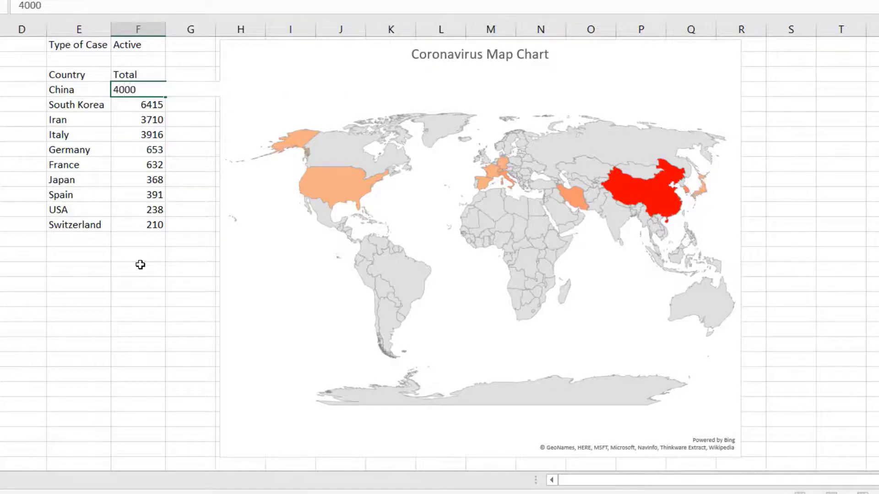
key("Return")
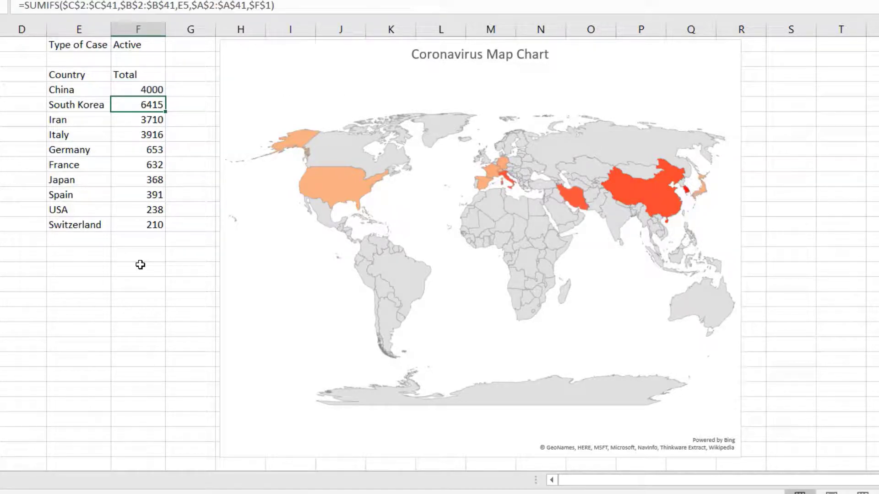
Step: Replace China's test total with 500 and check the map's shading for Italy, Iran and South Korea
left_click(151, 90)
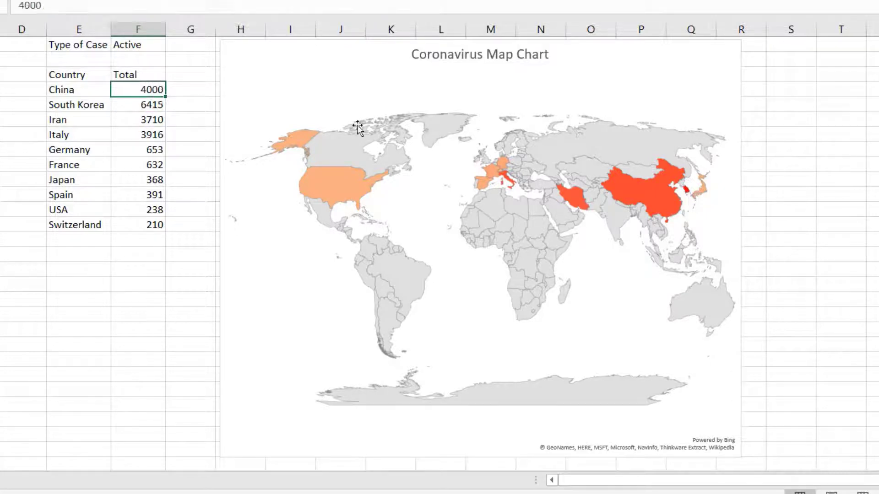
type("500")
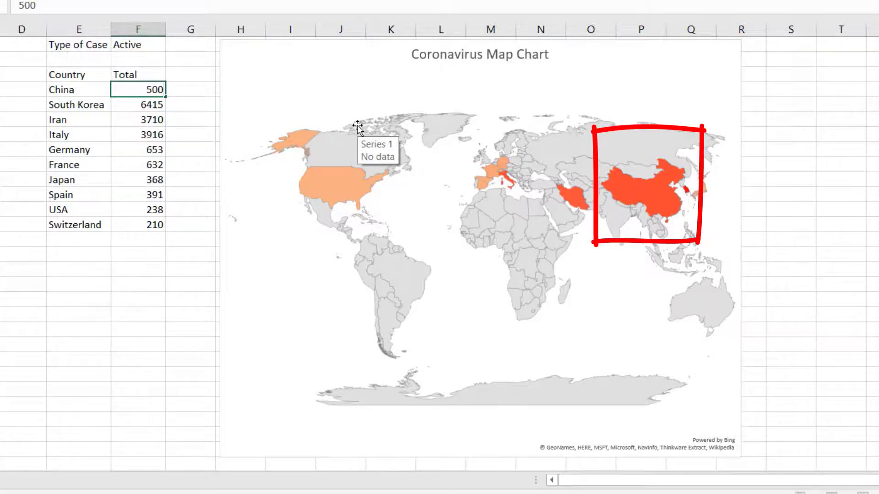
key("Return")
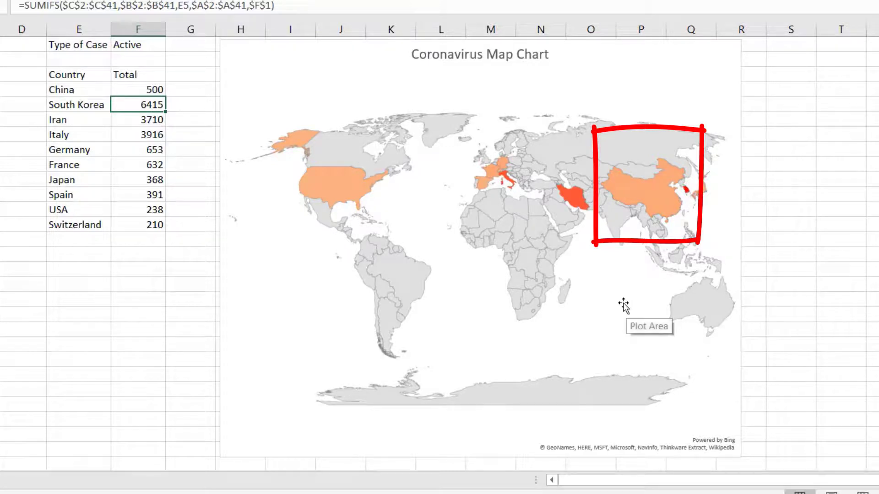
mouse_move(510, 184)
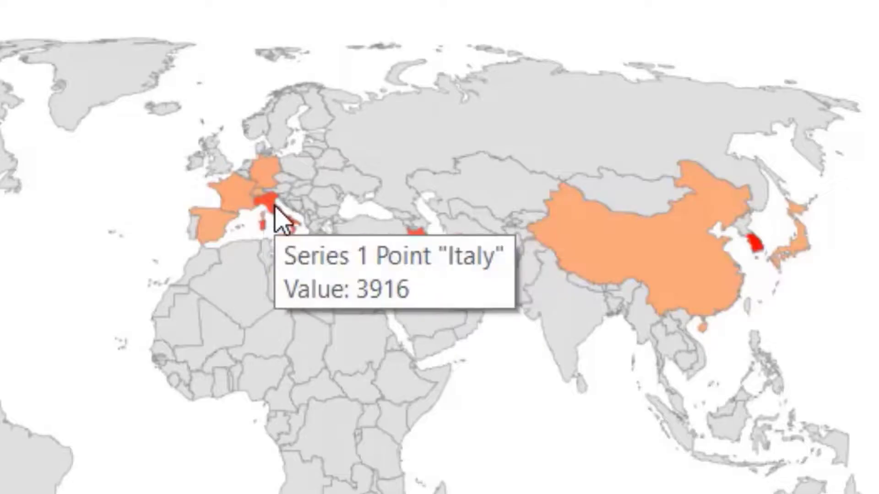
mouse_move(466, 273)
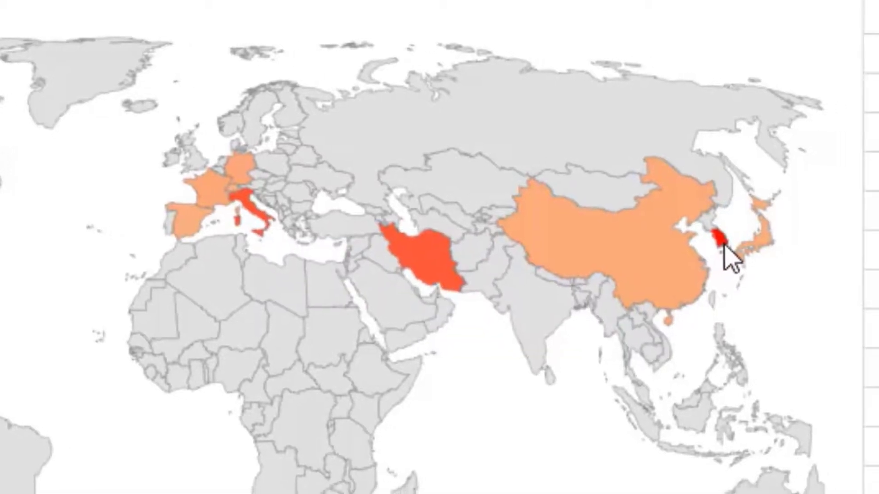
mouse_move(753, 242)
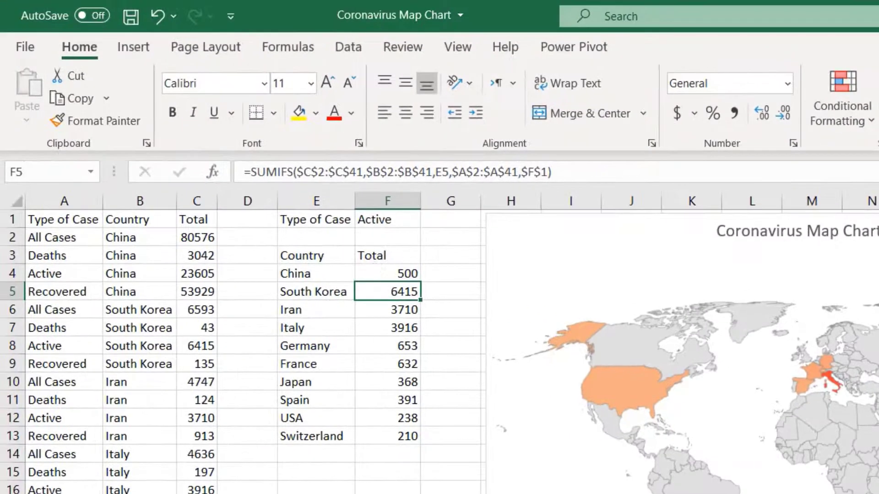
Step: Undo both test entries in China's total cell F4
left_click(376, 270)
left_click(160, 11)
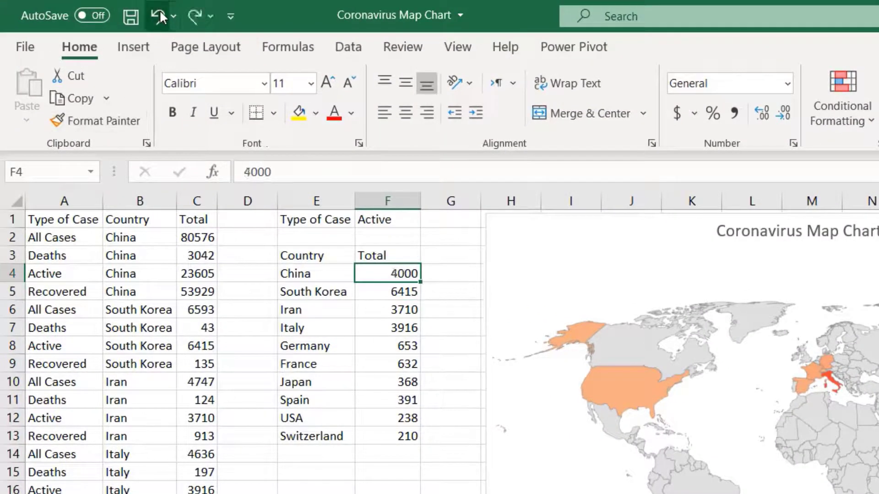
left_click(159, 12)
Step: Hide columns A to D with the source data and turn off the sheet's gridlines
left_click_drag(247, 201, 45, 194)
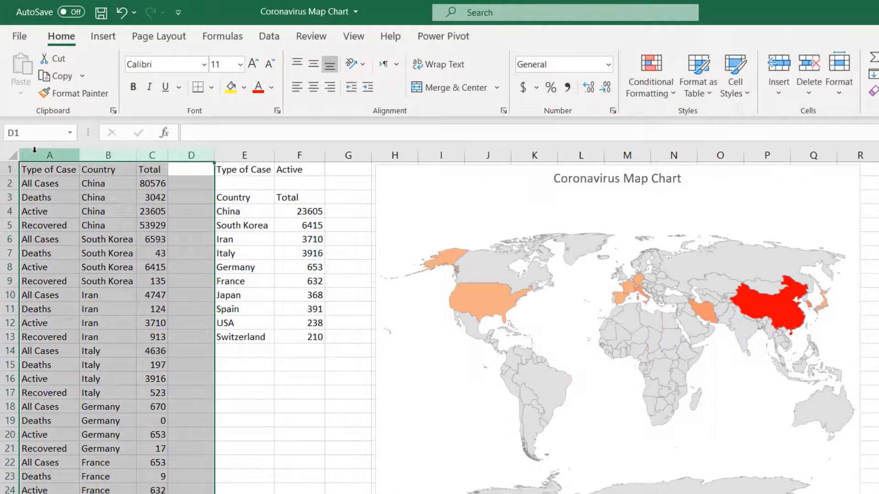
right_click(34, 150)
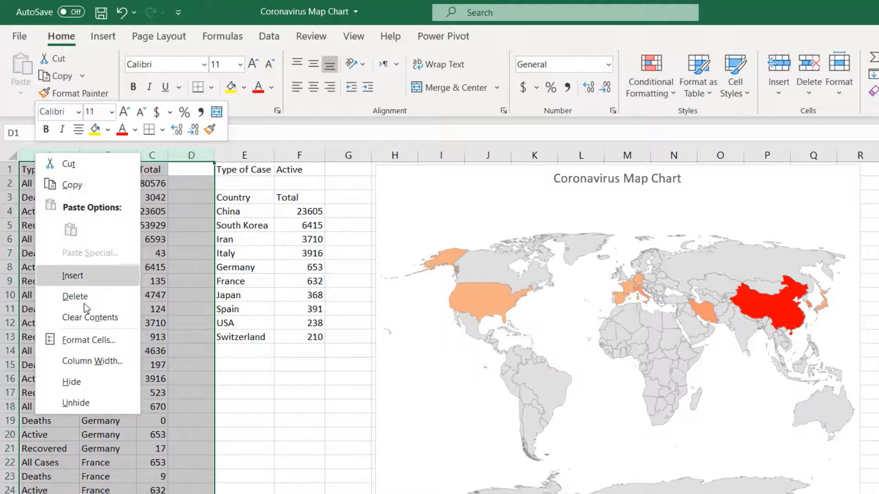
left_click(70, 382)
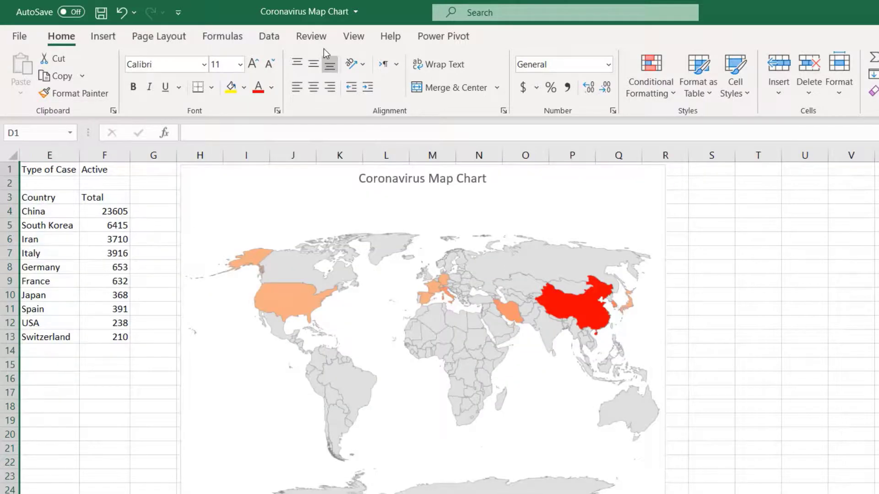
left_click(354, 38)
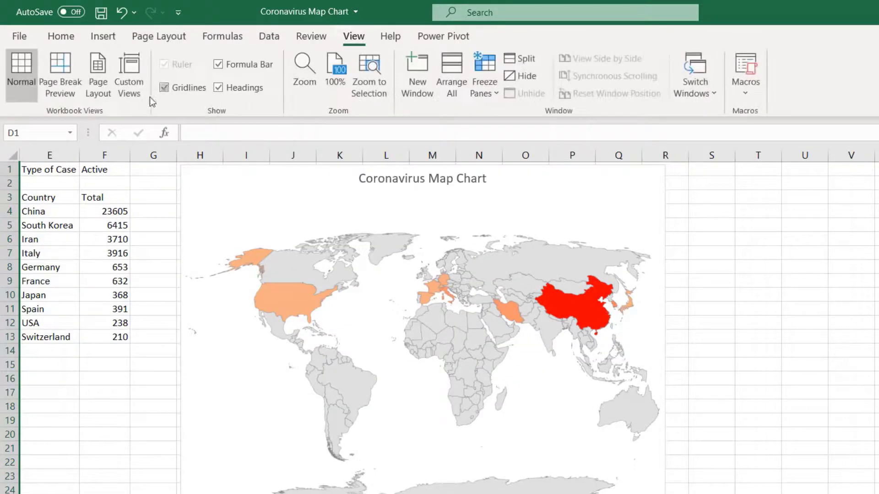
left_click(164, 87)
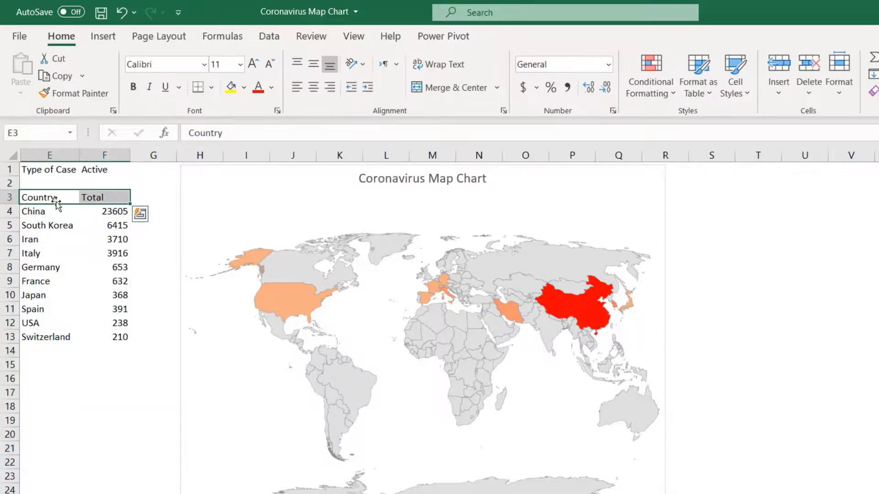
Step: Apply all borders to the country table E3:F13 and to the type-of-case cells E1:F1
left_click_drag(55, 201, 117, 338)
left_click(211, 87)
left_click(206, 241)
left_click(59, 379)
left_click_drag(64, 169, 99, 169)
left_click(199, 88)
left_click(55, 410)
Step: Fill the table headers E3:F3 and the type-of-case cells E1:F1 with light green
left_click_drag(50, 198, 93, 196)
left_click(243, 86)
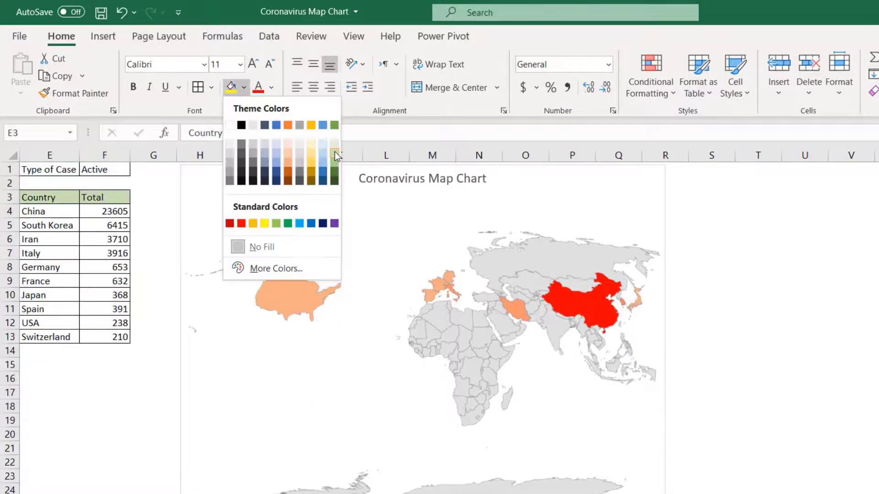
left_click(335, 155)
left_click(45, 169)
left_click_drag(45, 169, 98, 170)
left_click(231, 87)
left_click(72, 374)
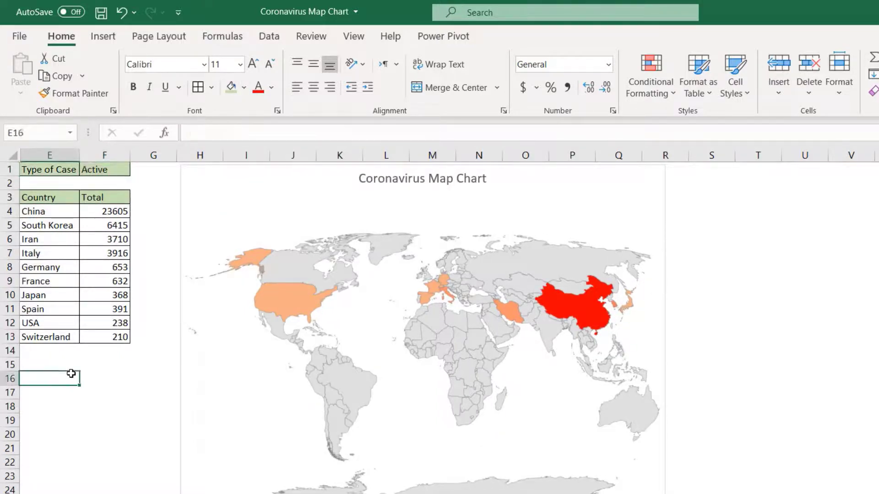
Step: Format the map chart title with font size 24 and the standard blue font color
left_click(383, 182)
left_click_drag(361, 178, 475, 181)
left_click(240, 64)
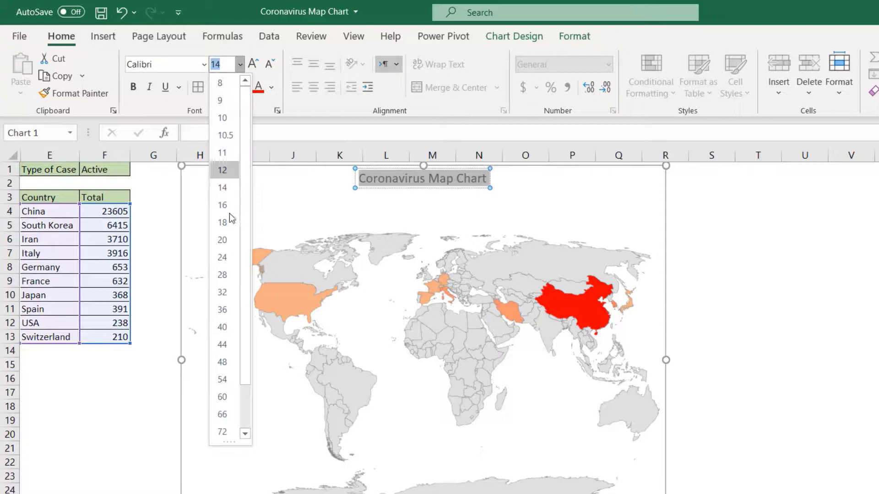
left_click(224, 257)
left_click(270, 86)
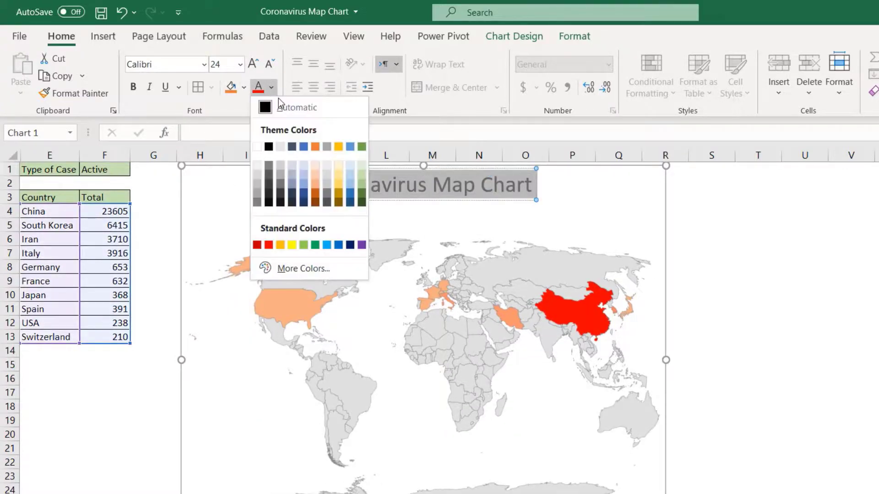
left_click(341, 243)
left_click(122, 406)
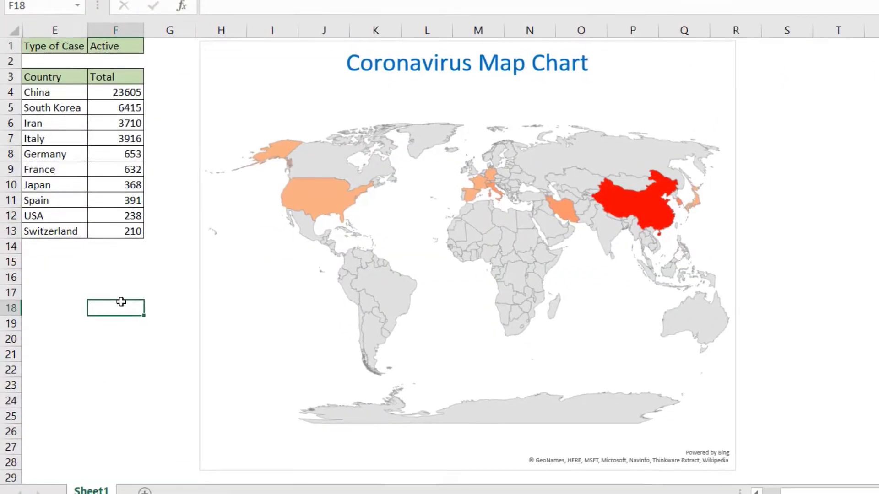